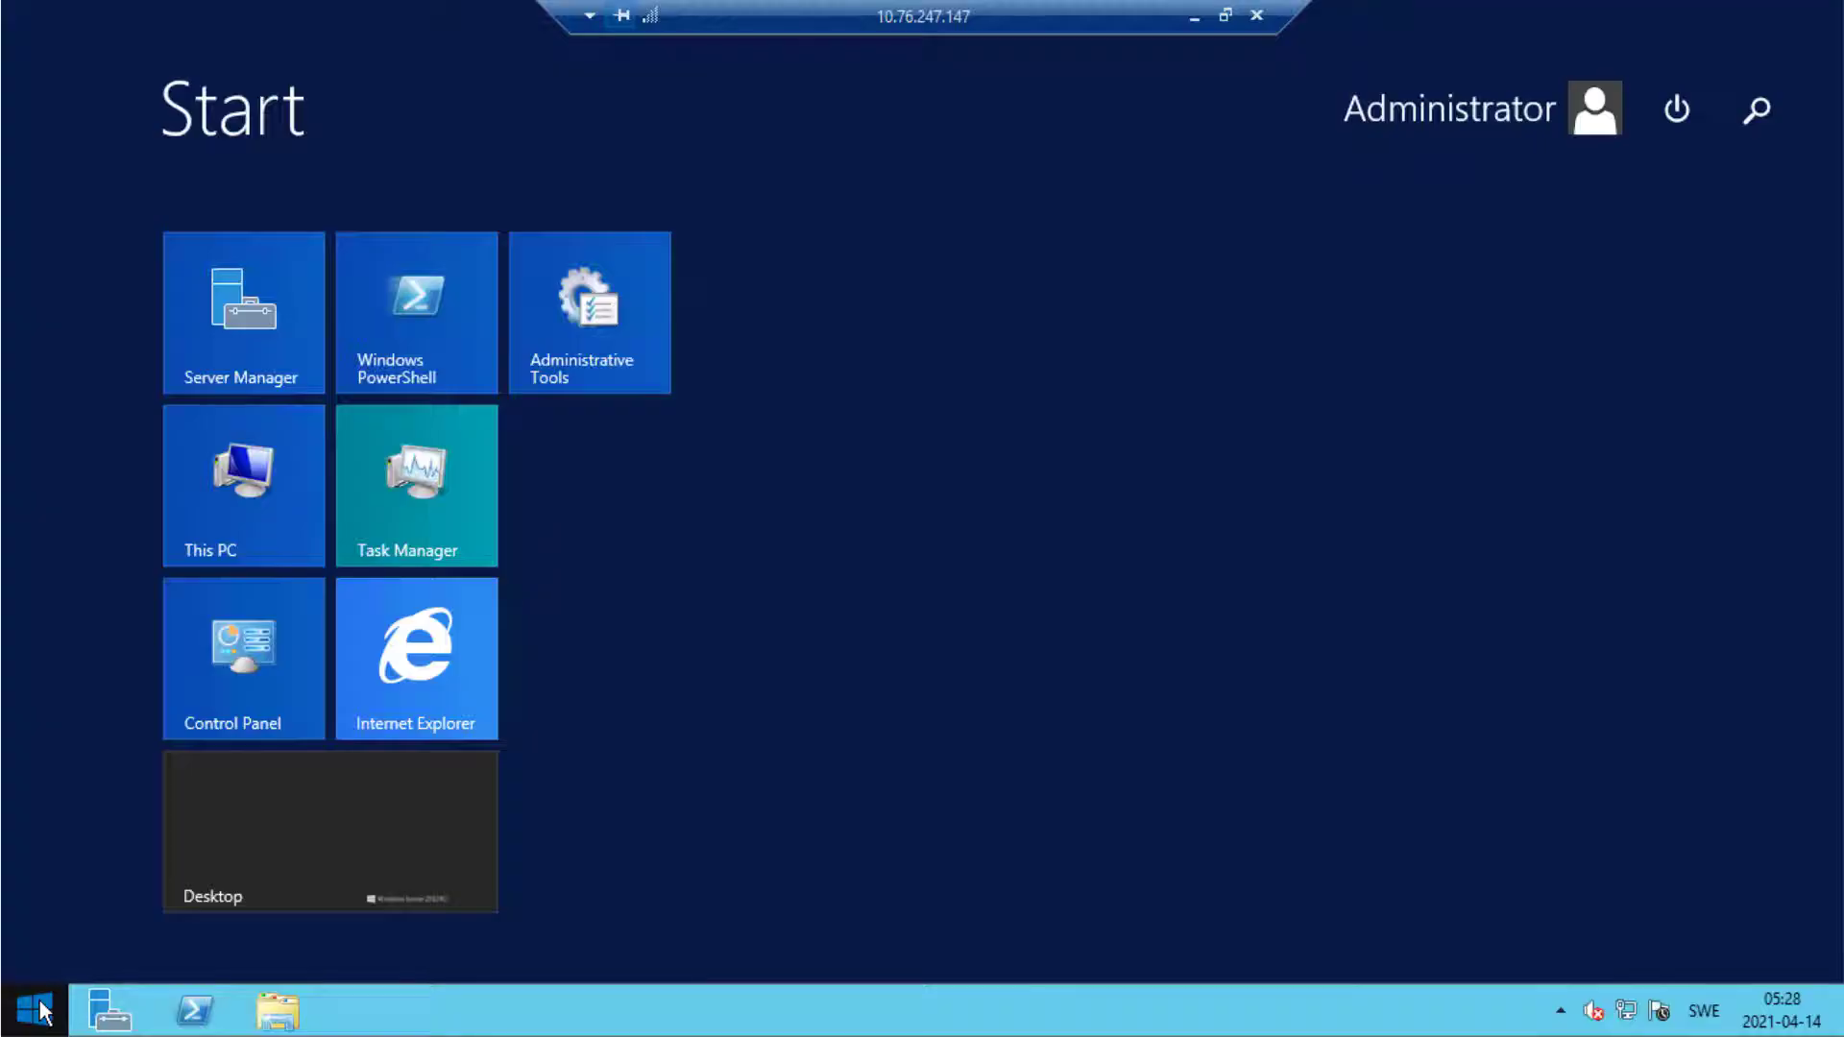
pyautogui.write('active')
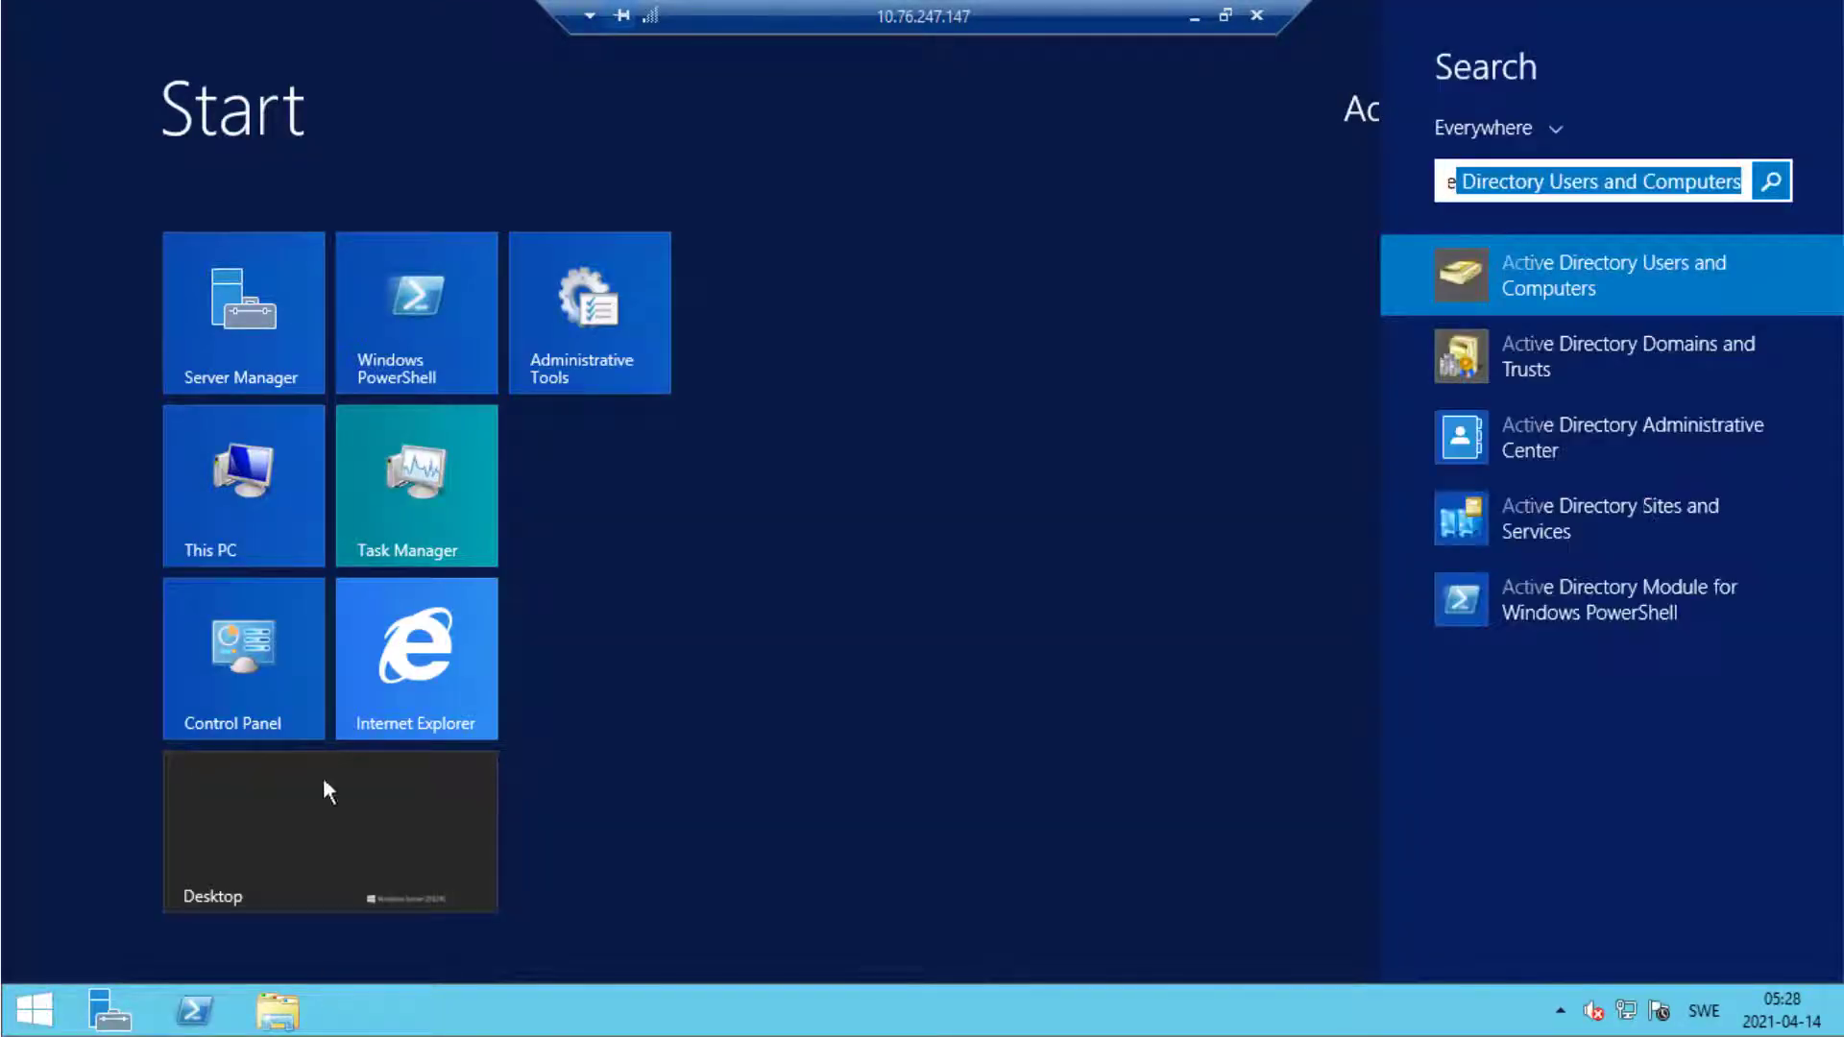
# - Launch Active Directory Domains and Trusts and view domain.local's users, such as User1 and User3
pyautogui.click(1569, 365)
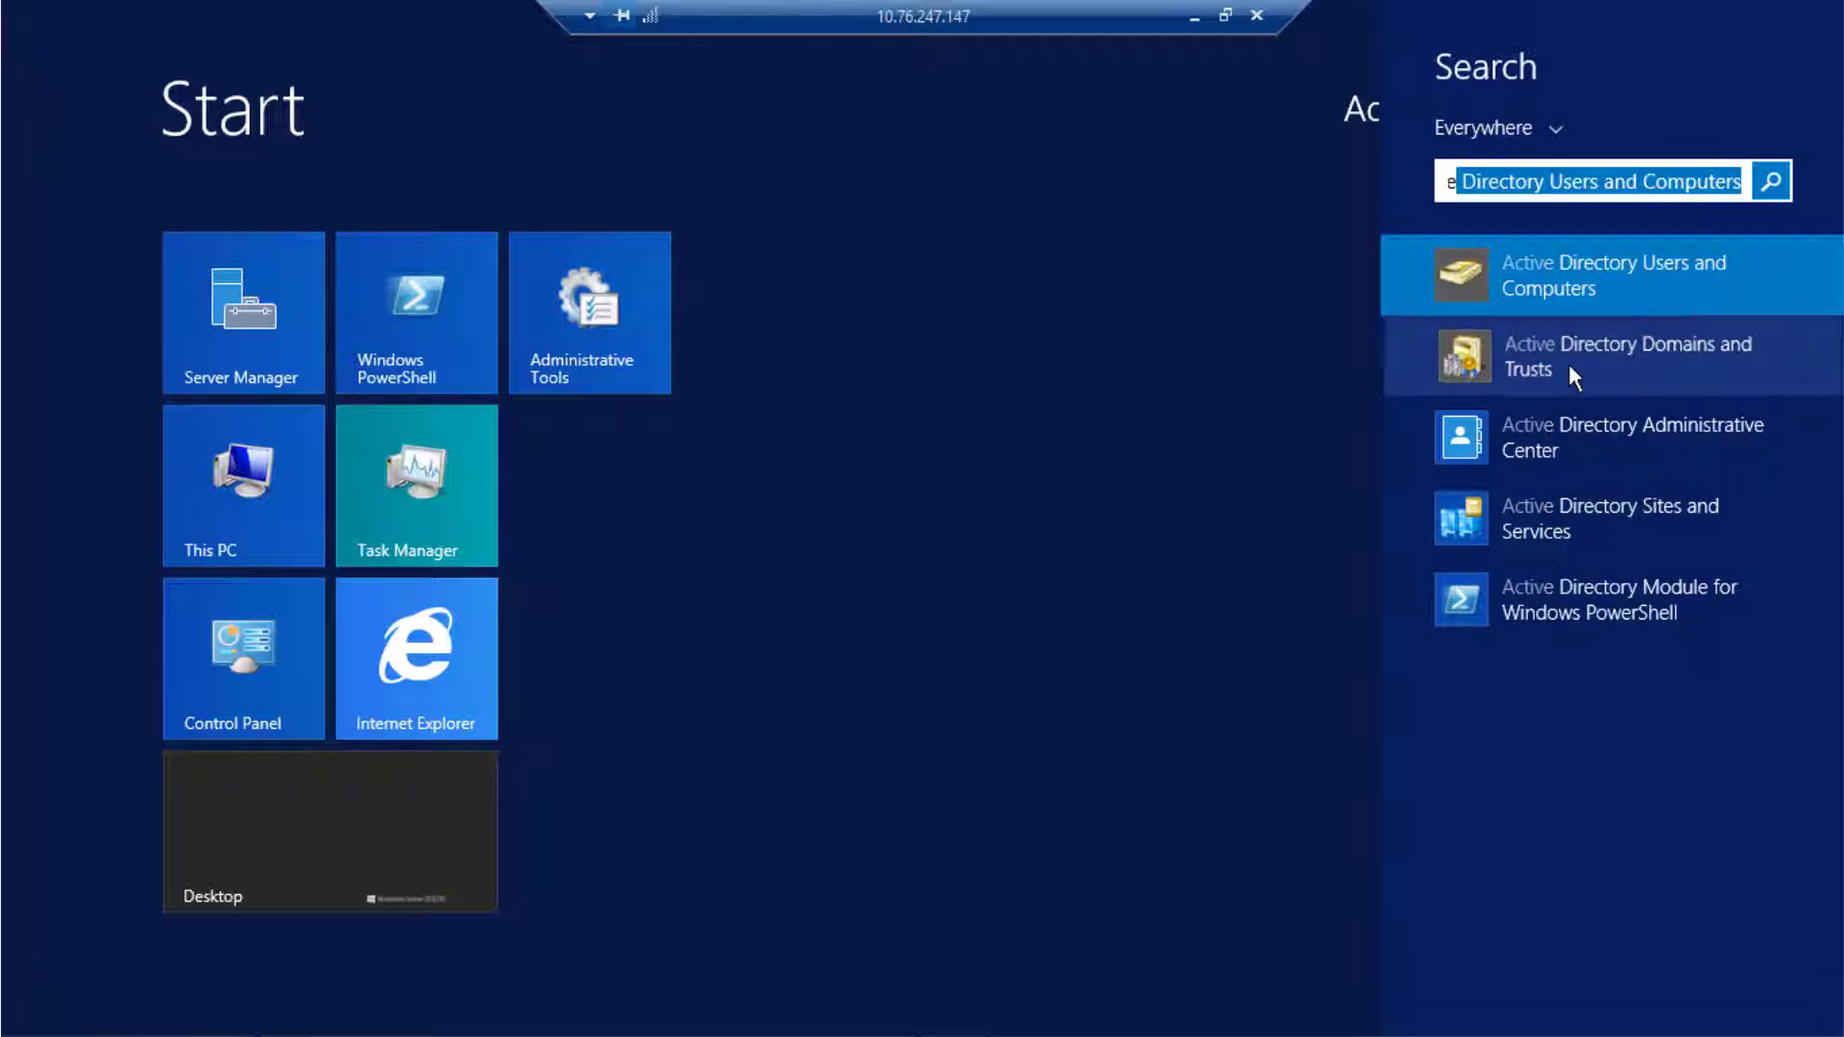
pyautogui.click(1569, 365)
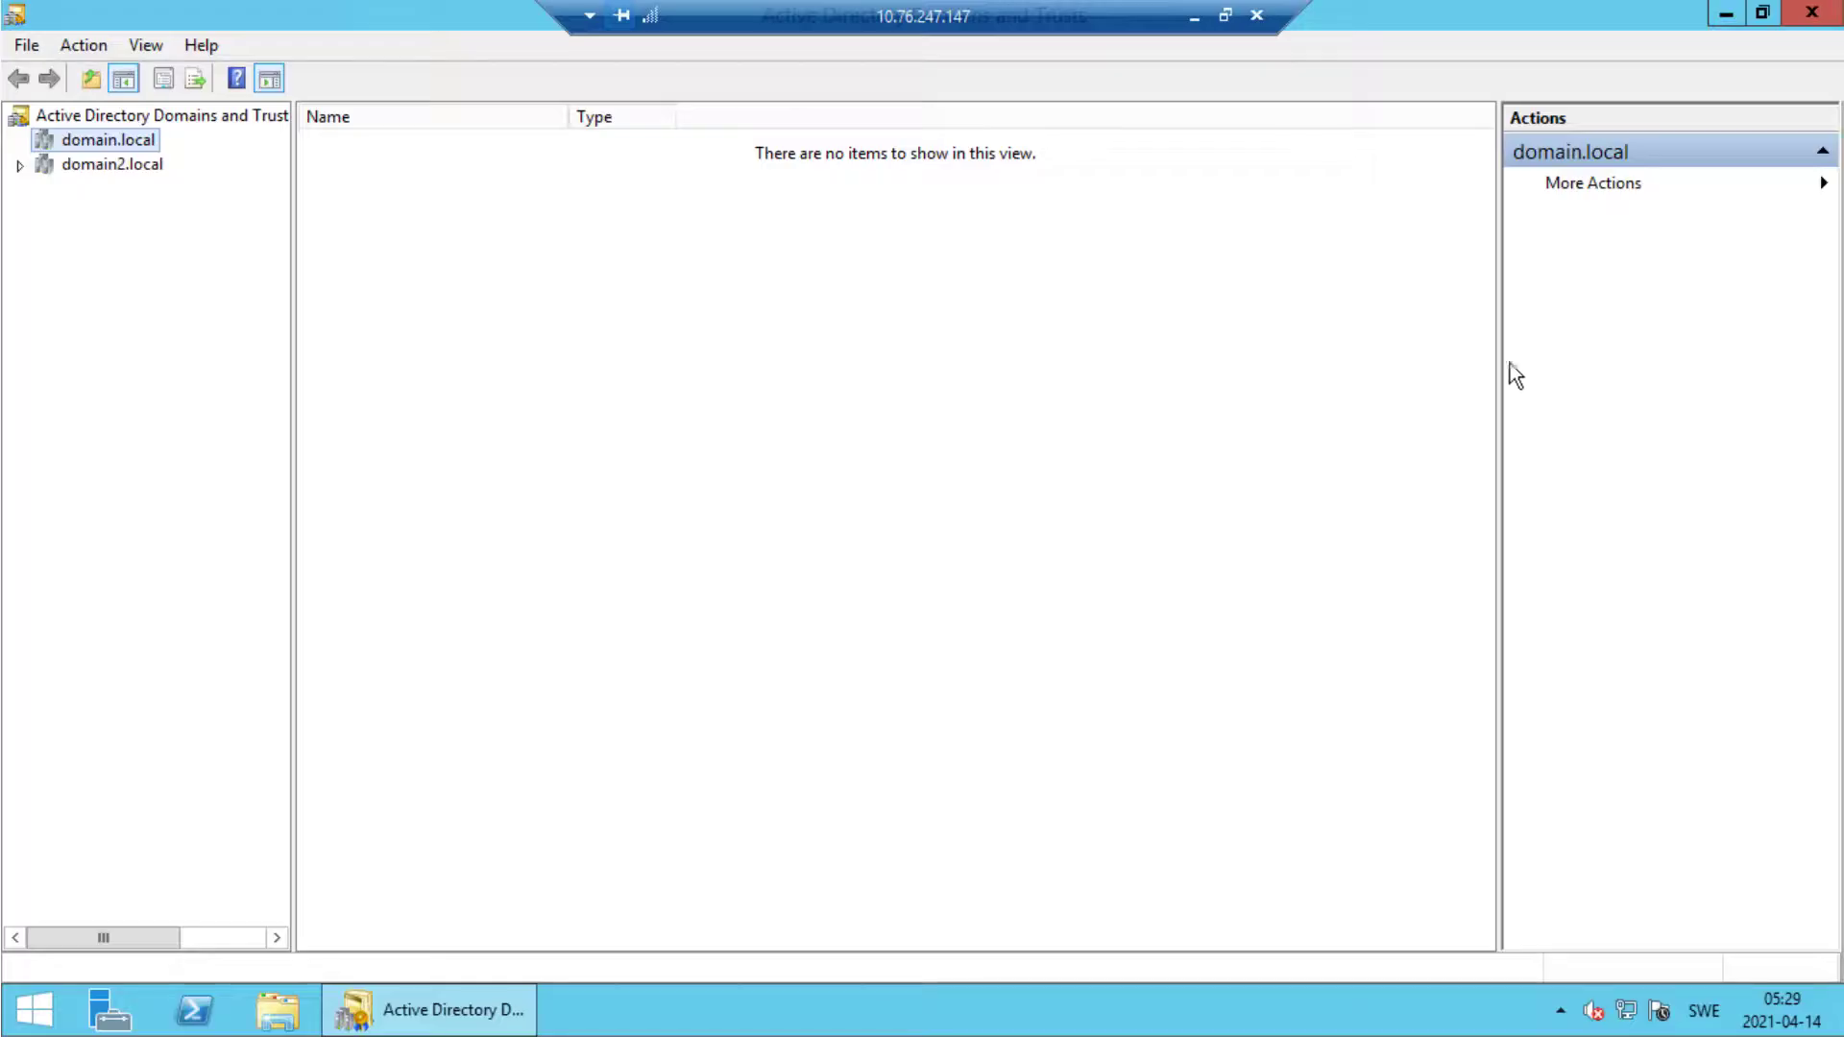
pyautogui.click(117, 164)
pyautogui.click(113, 141)
pyautogui.rightClick(120, 145)
pyautogui.click(187, 157)
pyautogui.doubleClick(107, 163)
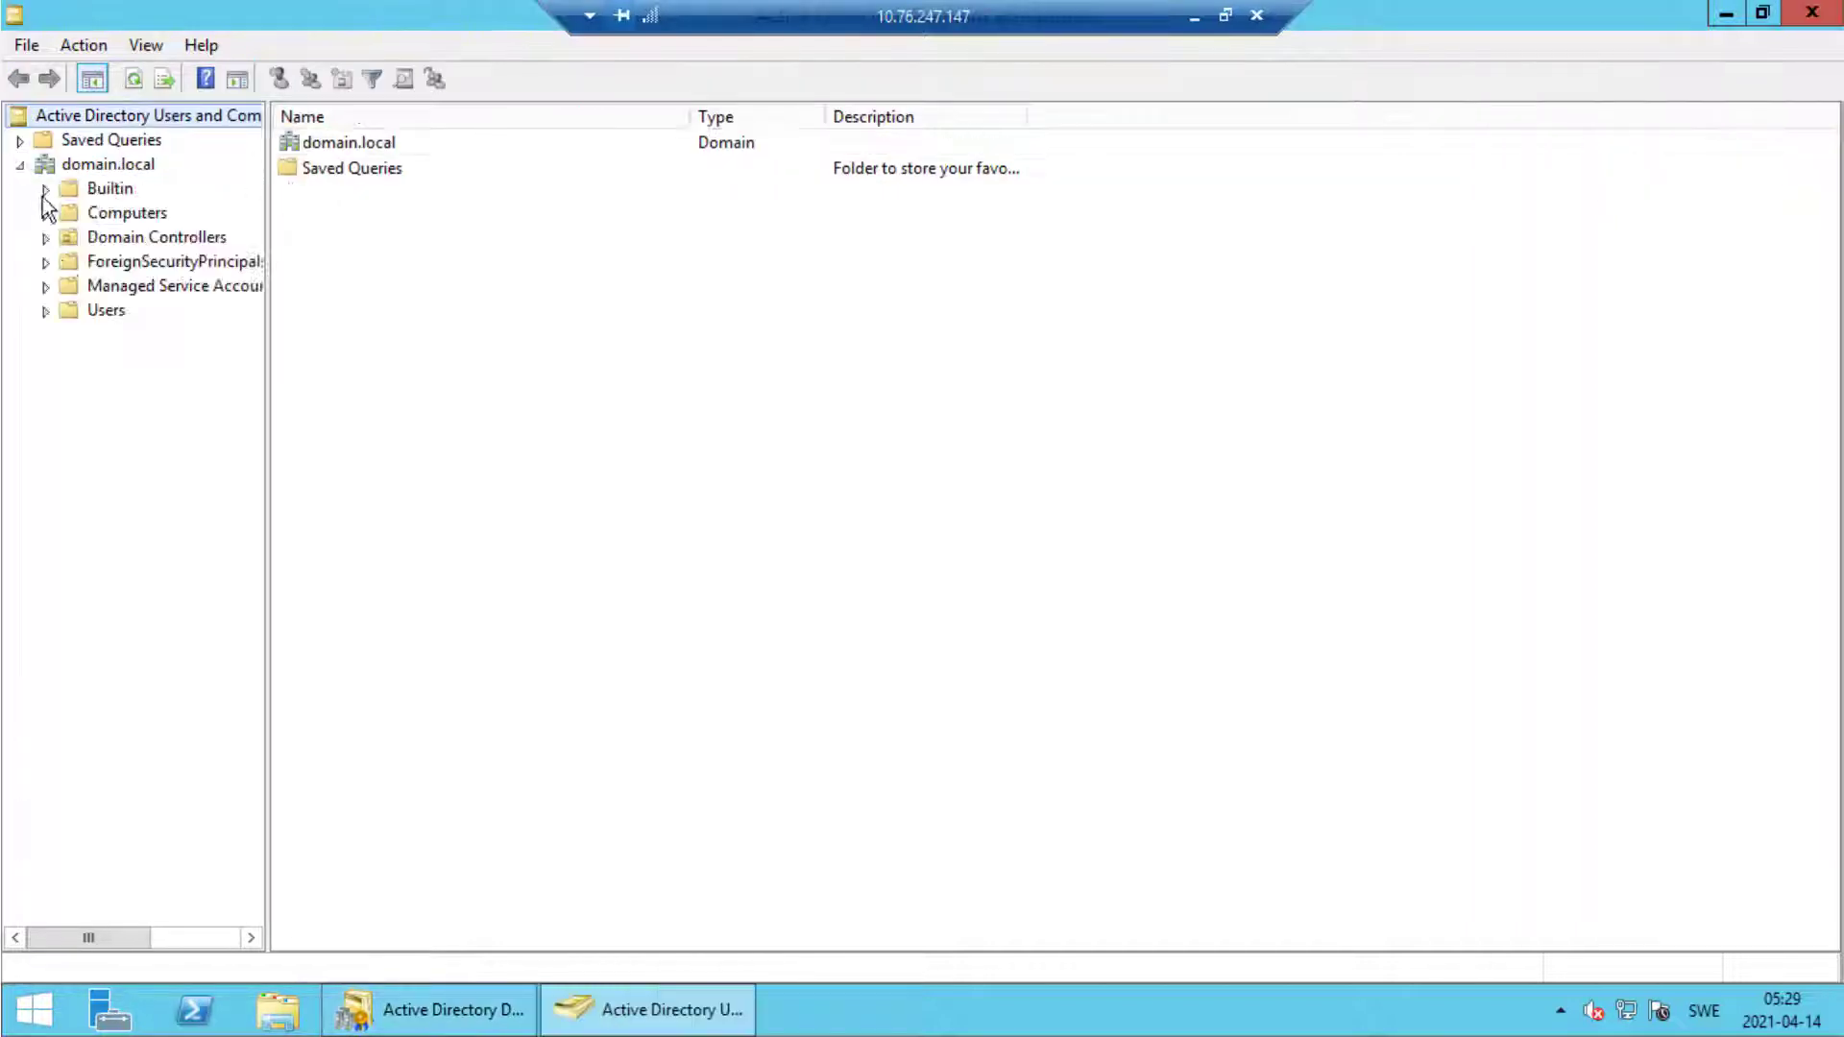
pyautogui.click(105, 310)
pyautogui.click(320, 758)
pyautogui.click(322, 810)
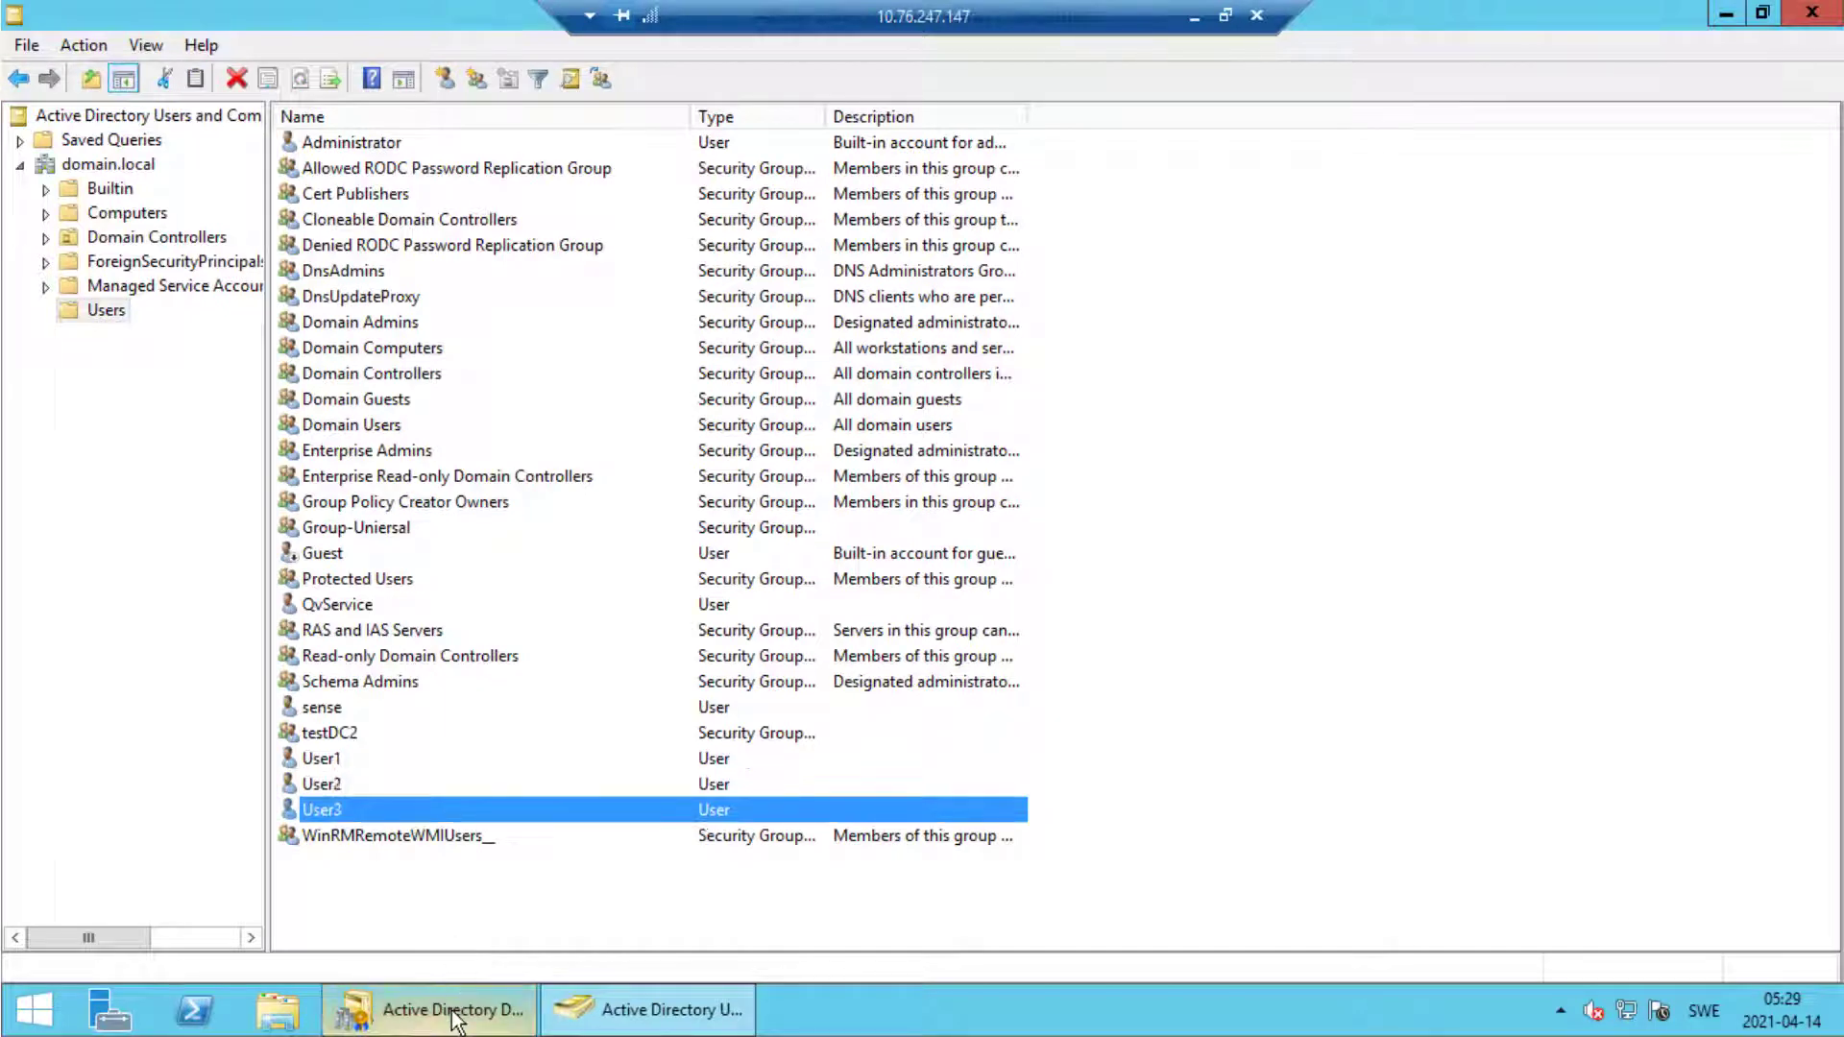
# - Open user management for domain2.local and view dc2user2 and dc2user3
pyautogui.click(433, 1010)
pyautogui.rightClick(96, 164)
pyautogui.click(159, 179)
pyautogui.click(332, 245)
pyautogui.click(334, 297)
pyautogui.click(433, 1009)
# - Check domain.local's outgoing and incoming trusts with domain2.local in its properties
pyautogui.rightClick(108, 139)
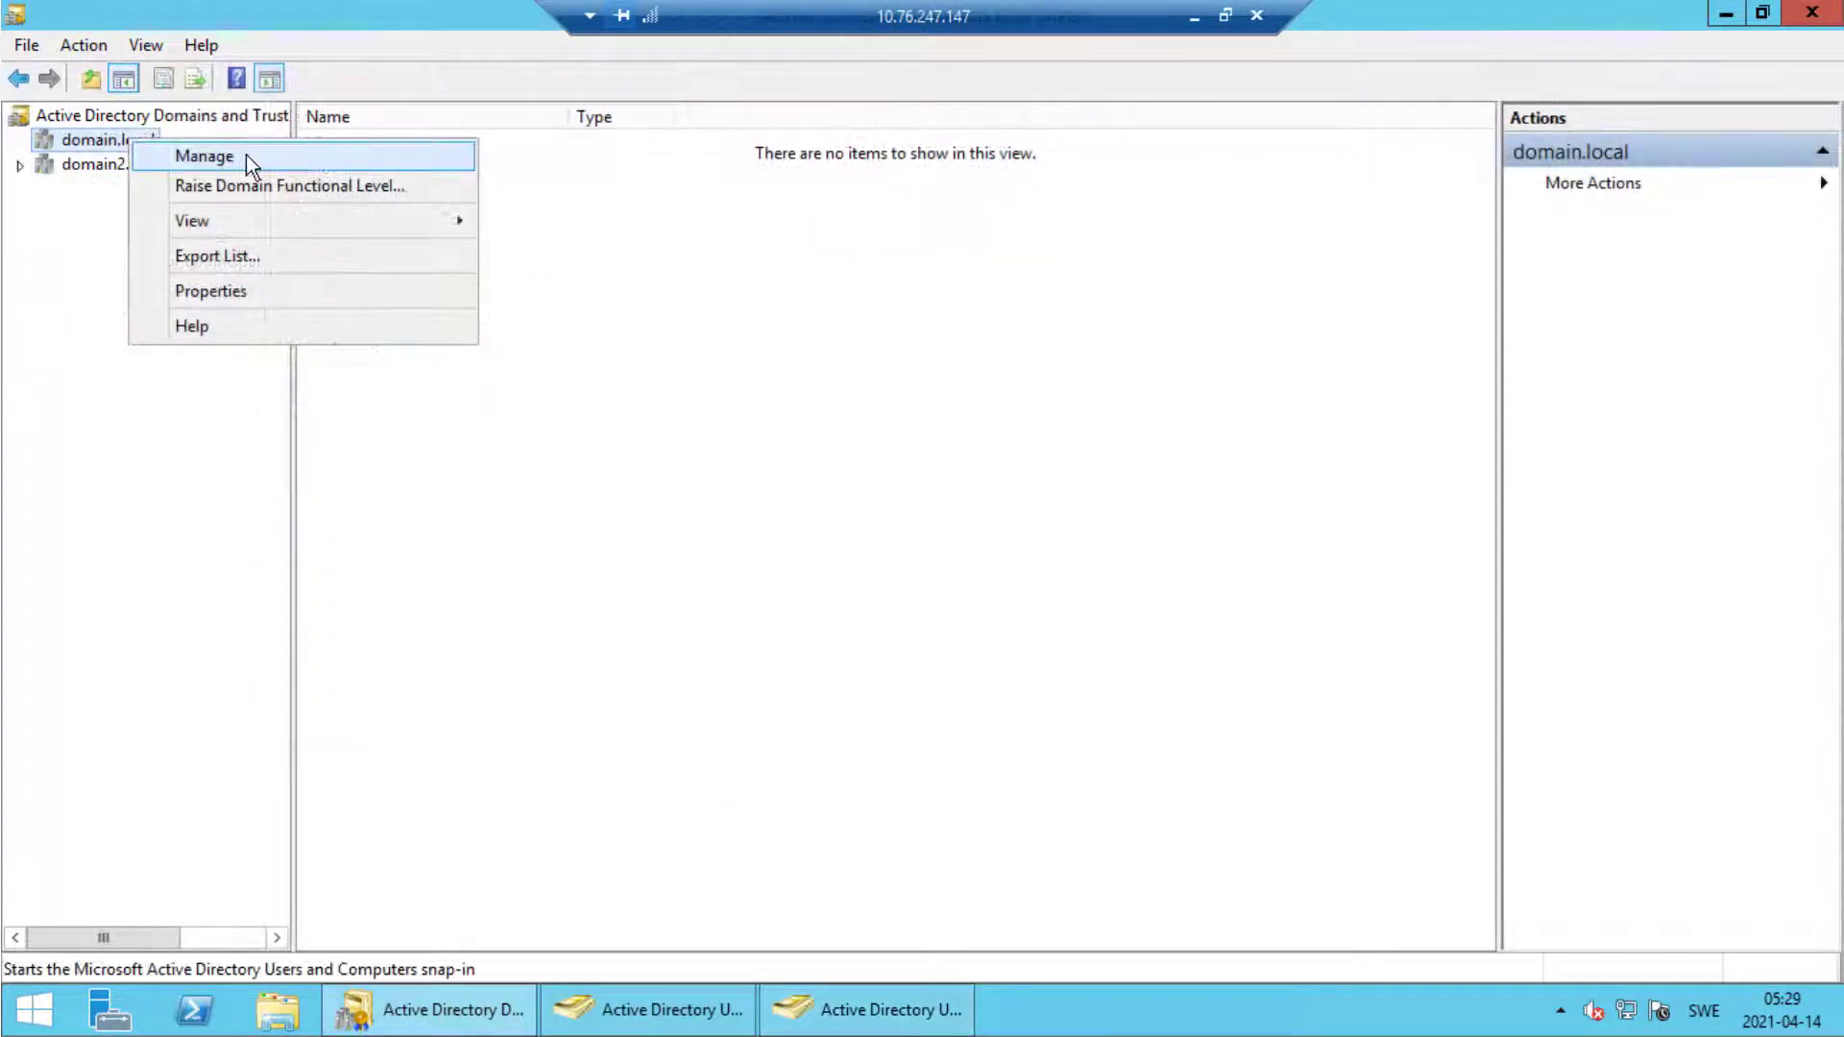
pyautogui.click(242, 306)
pyautogui.click(760, 246)
pyautogui.click(750, 345)
pyautogui.click(749, 557)
pyautogui.click(1165, 194)
# - Check domain2.local's outgoing and incoming trusts with domain.local in its properties
pyautogui.rightClick(111, 164)
pyautogui.click(189, 242)
pyautogui.click(760, 246)
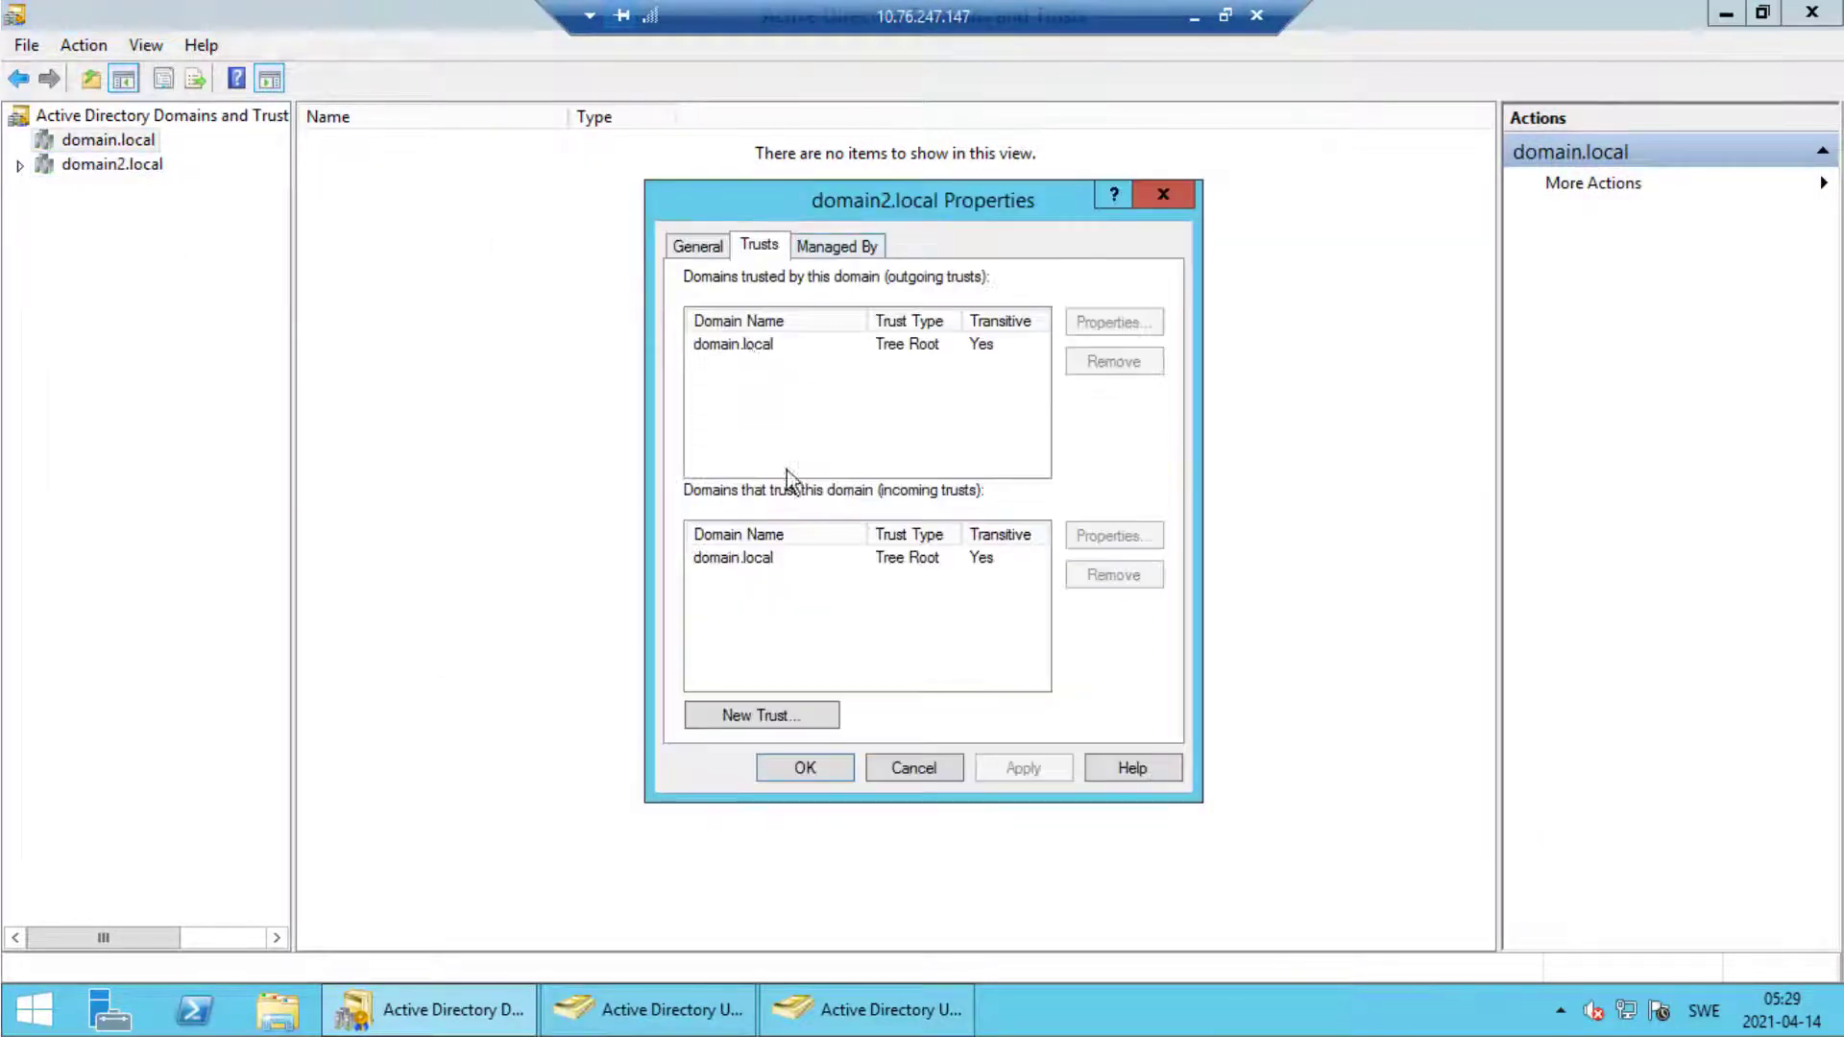
pyautogui.click(736, 344)
pyautogui.click(750, 557)
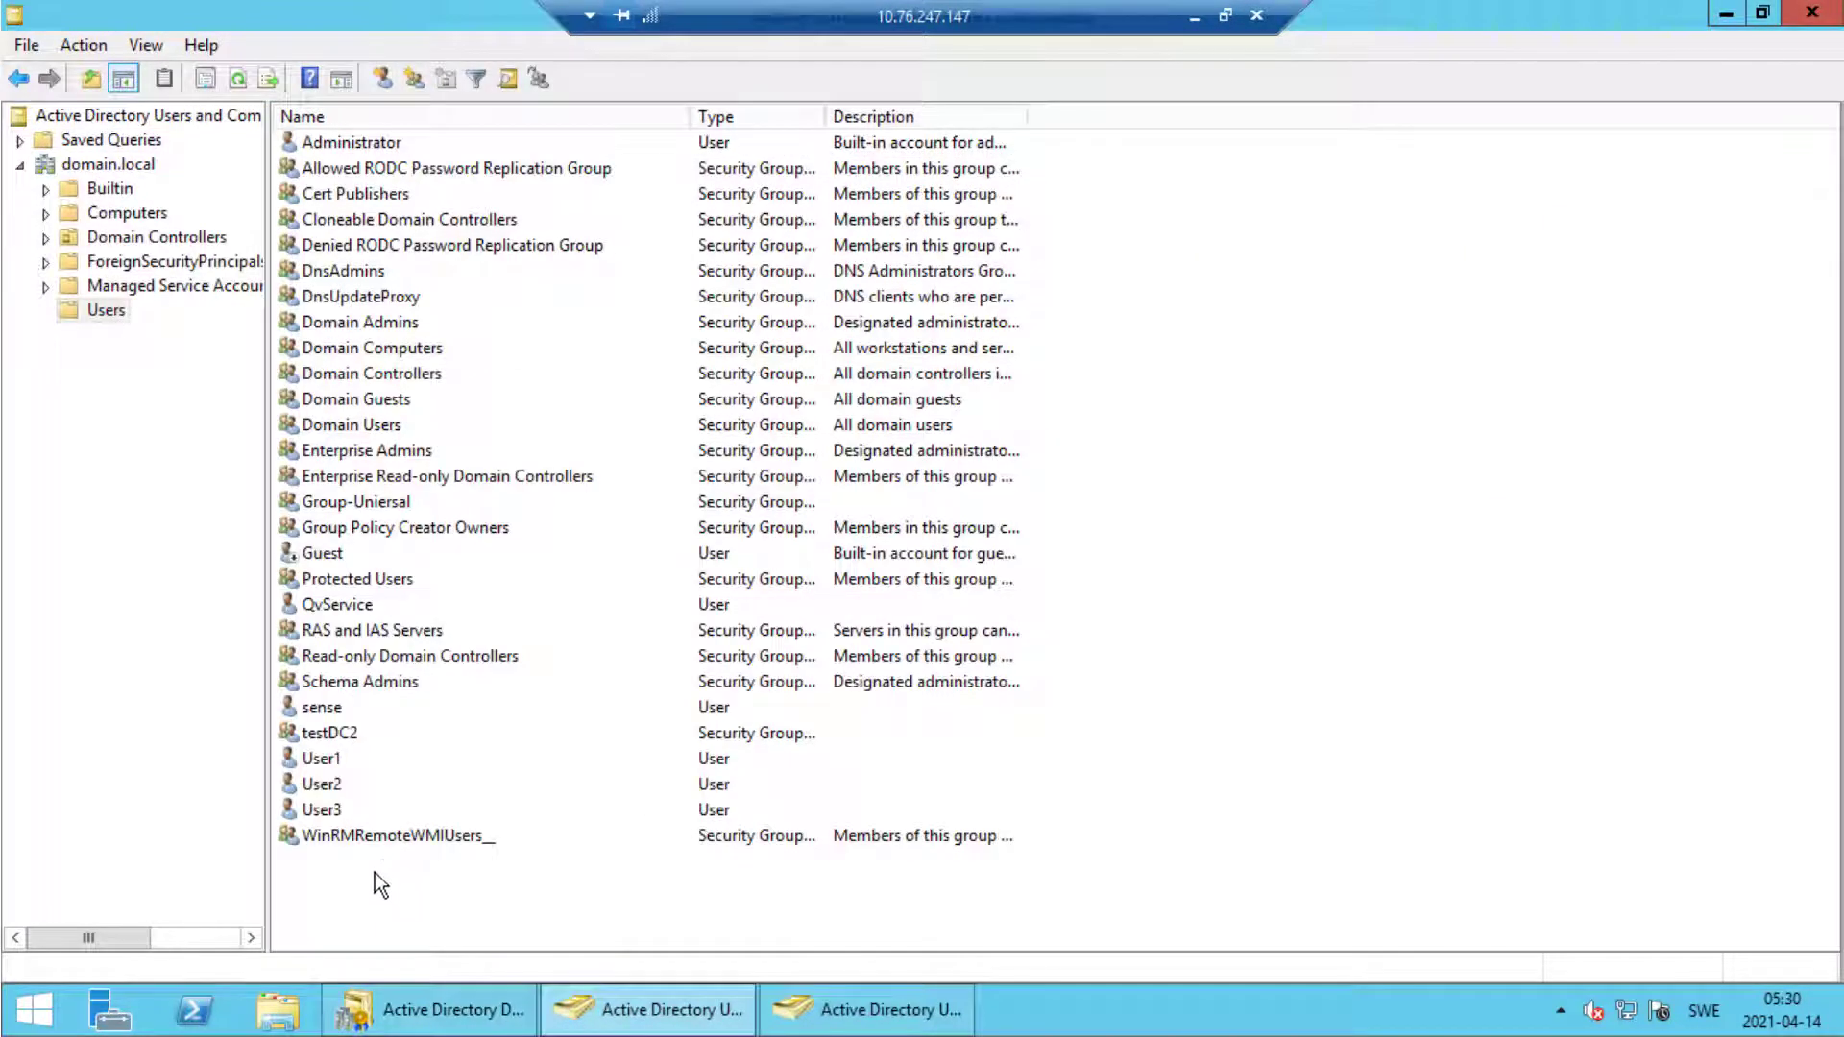
# - Create the universal group Qlik_Sense_Users in the Users container
pyautogui.rightClick(376, 875)
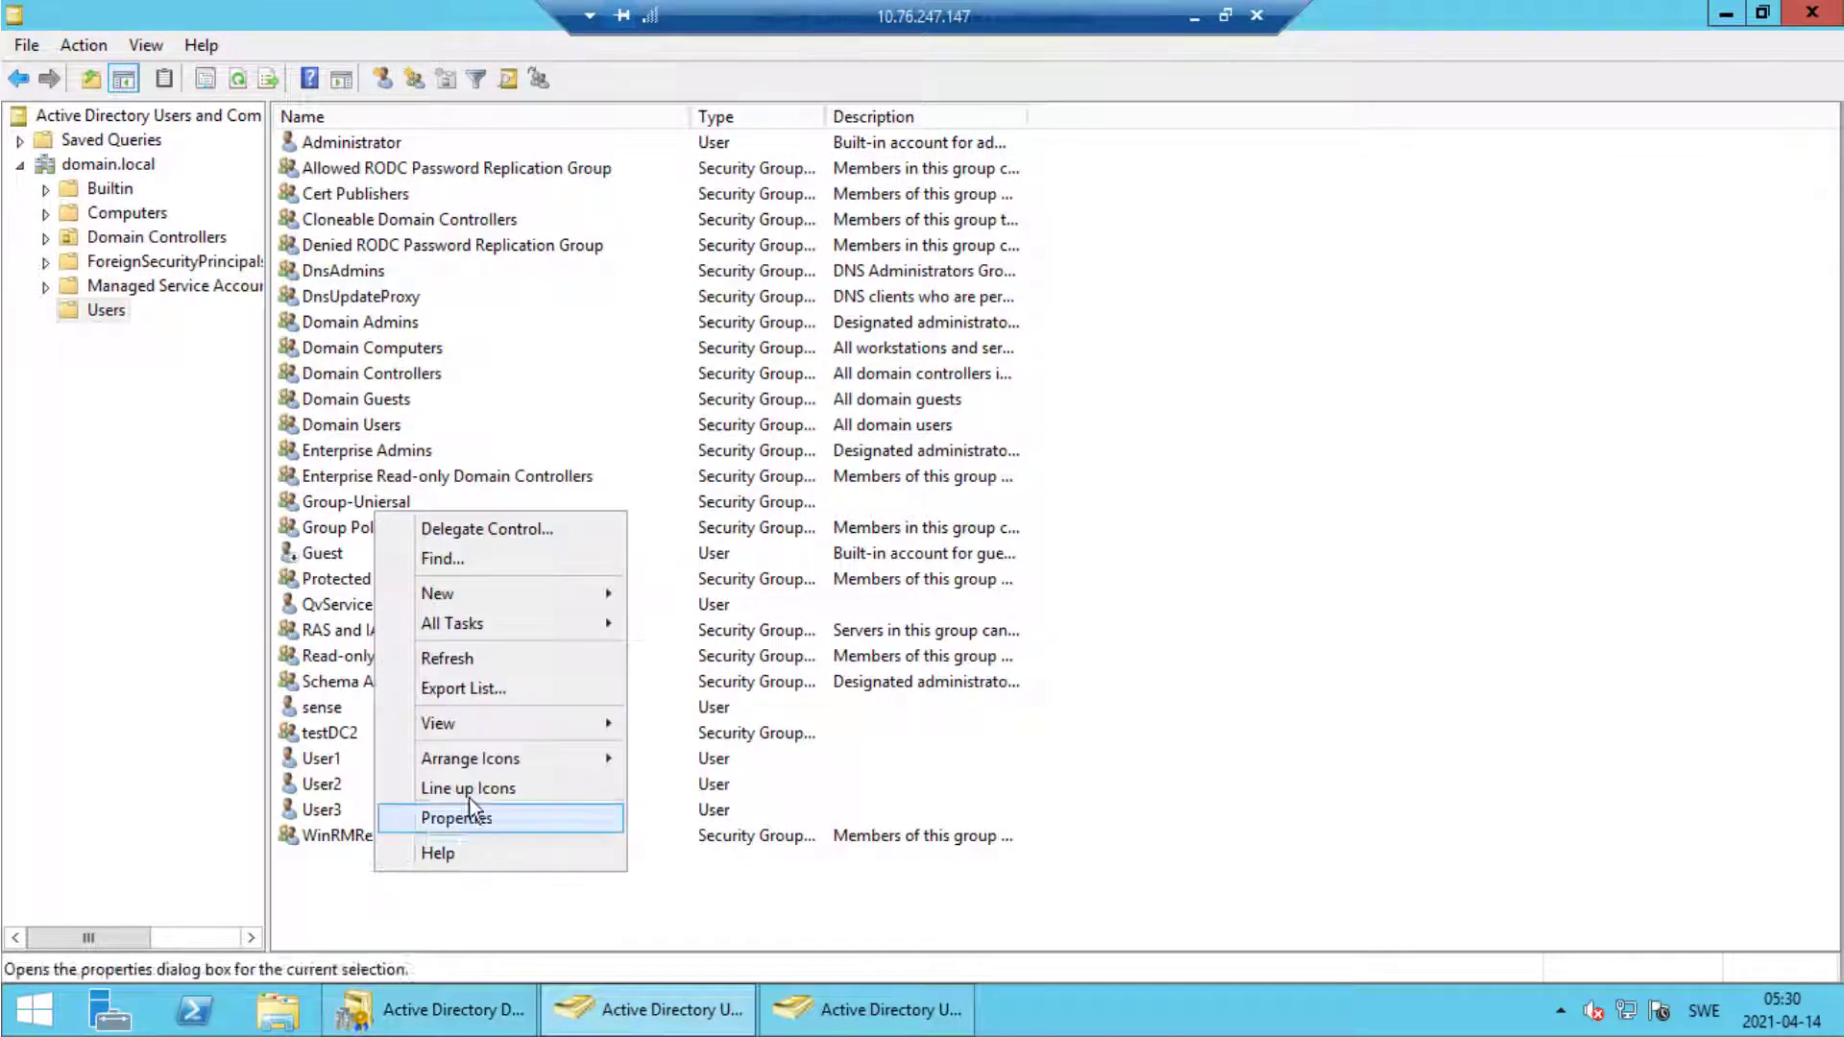
pyautogui.click(475, 602)
pyautogui.click(701, 618)
pyautogui.write('Qlik_Sense_Users')
pyautogui.click(72, 400)
pyautogui.click(431, 492)
# - Add User1–User3 and dc2user1–dc2user3 from domain2.local as Qlik_Sense_Users members
pyautogui.rightClick(368, 605)
pyautogui.click(454, 844)
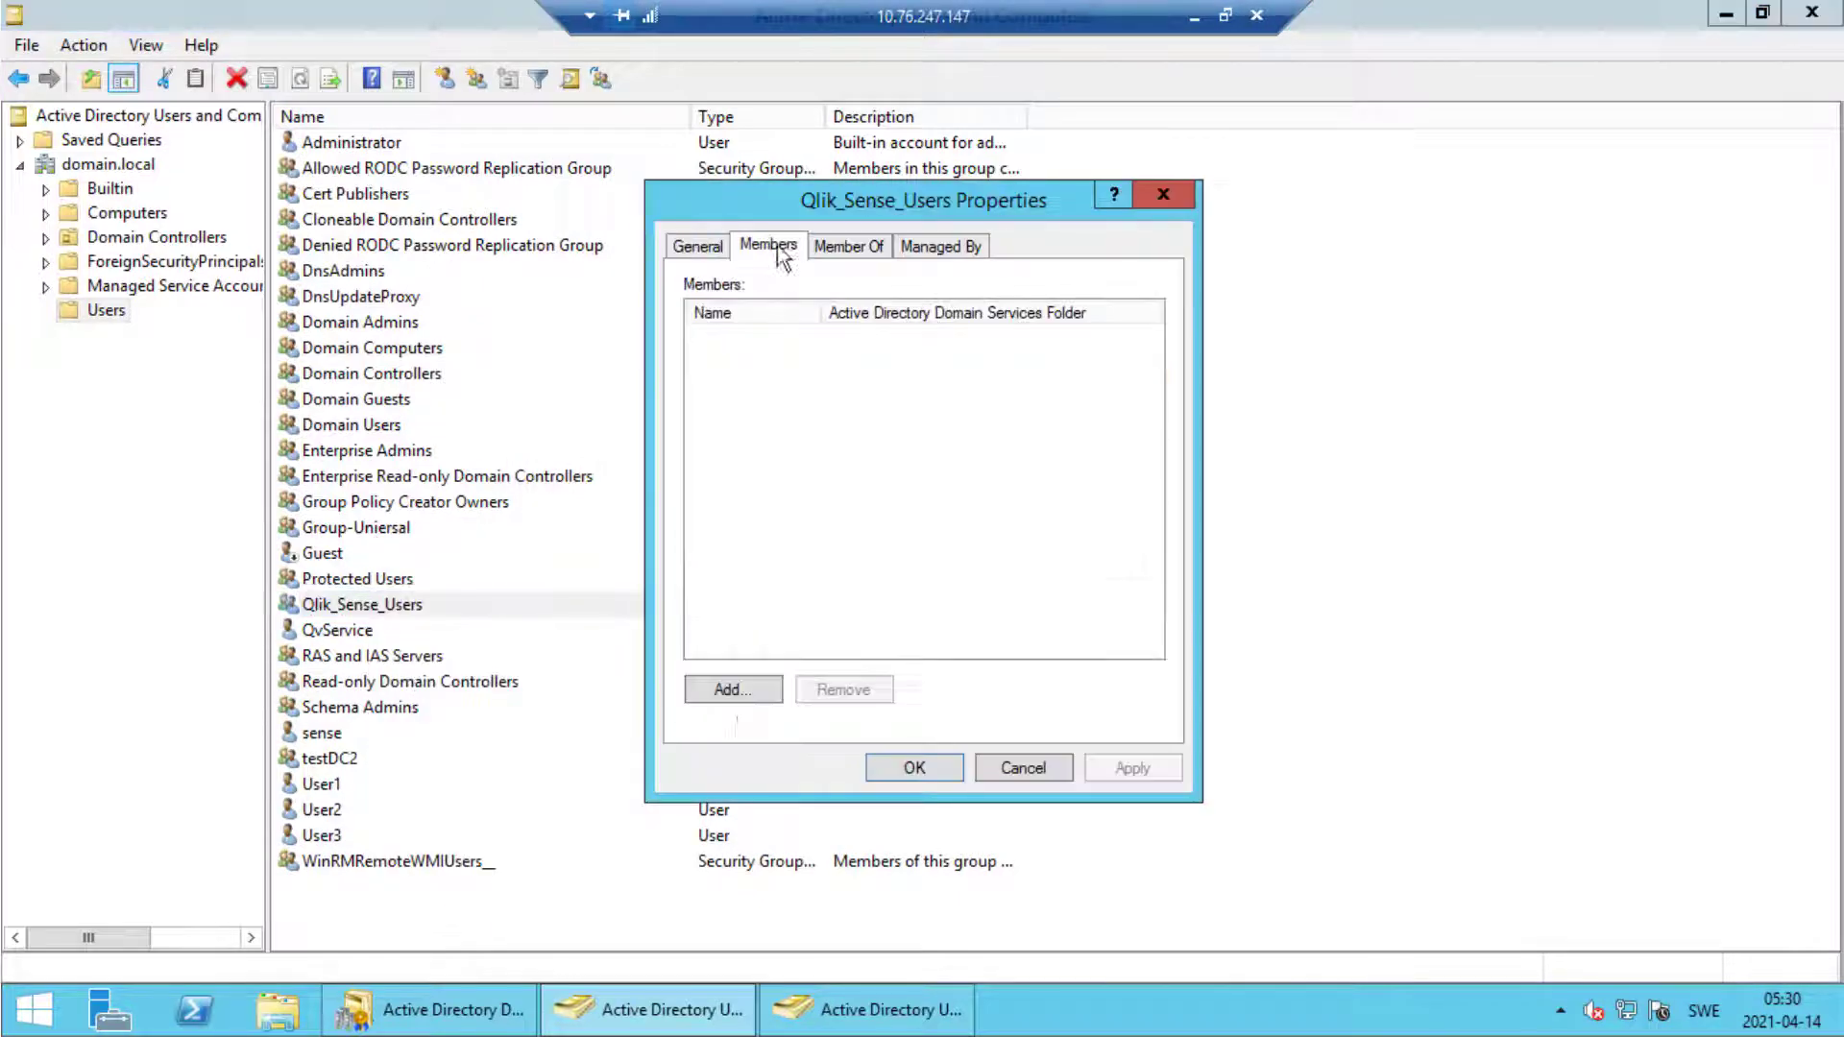
pyautogui.click(726, 689)
pyautogui.write('user1;user2;user3')
pyautogui.click(1204, 444)
pyautogui.click(1203, 377)
pyautogui.click(1161, 623)
pyautogui.write('dc2user1;dc2user2;dc2user3')
pyautogui.click(1204, 445)
pyautogui.click(1273, 702)
pyautogui.click(1106, 534)
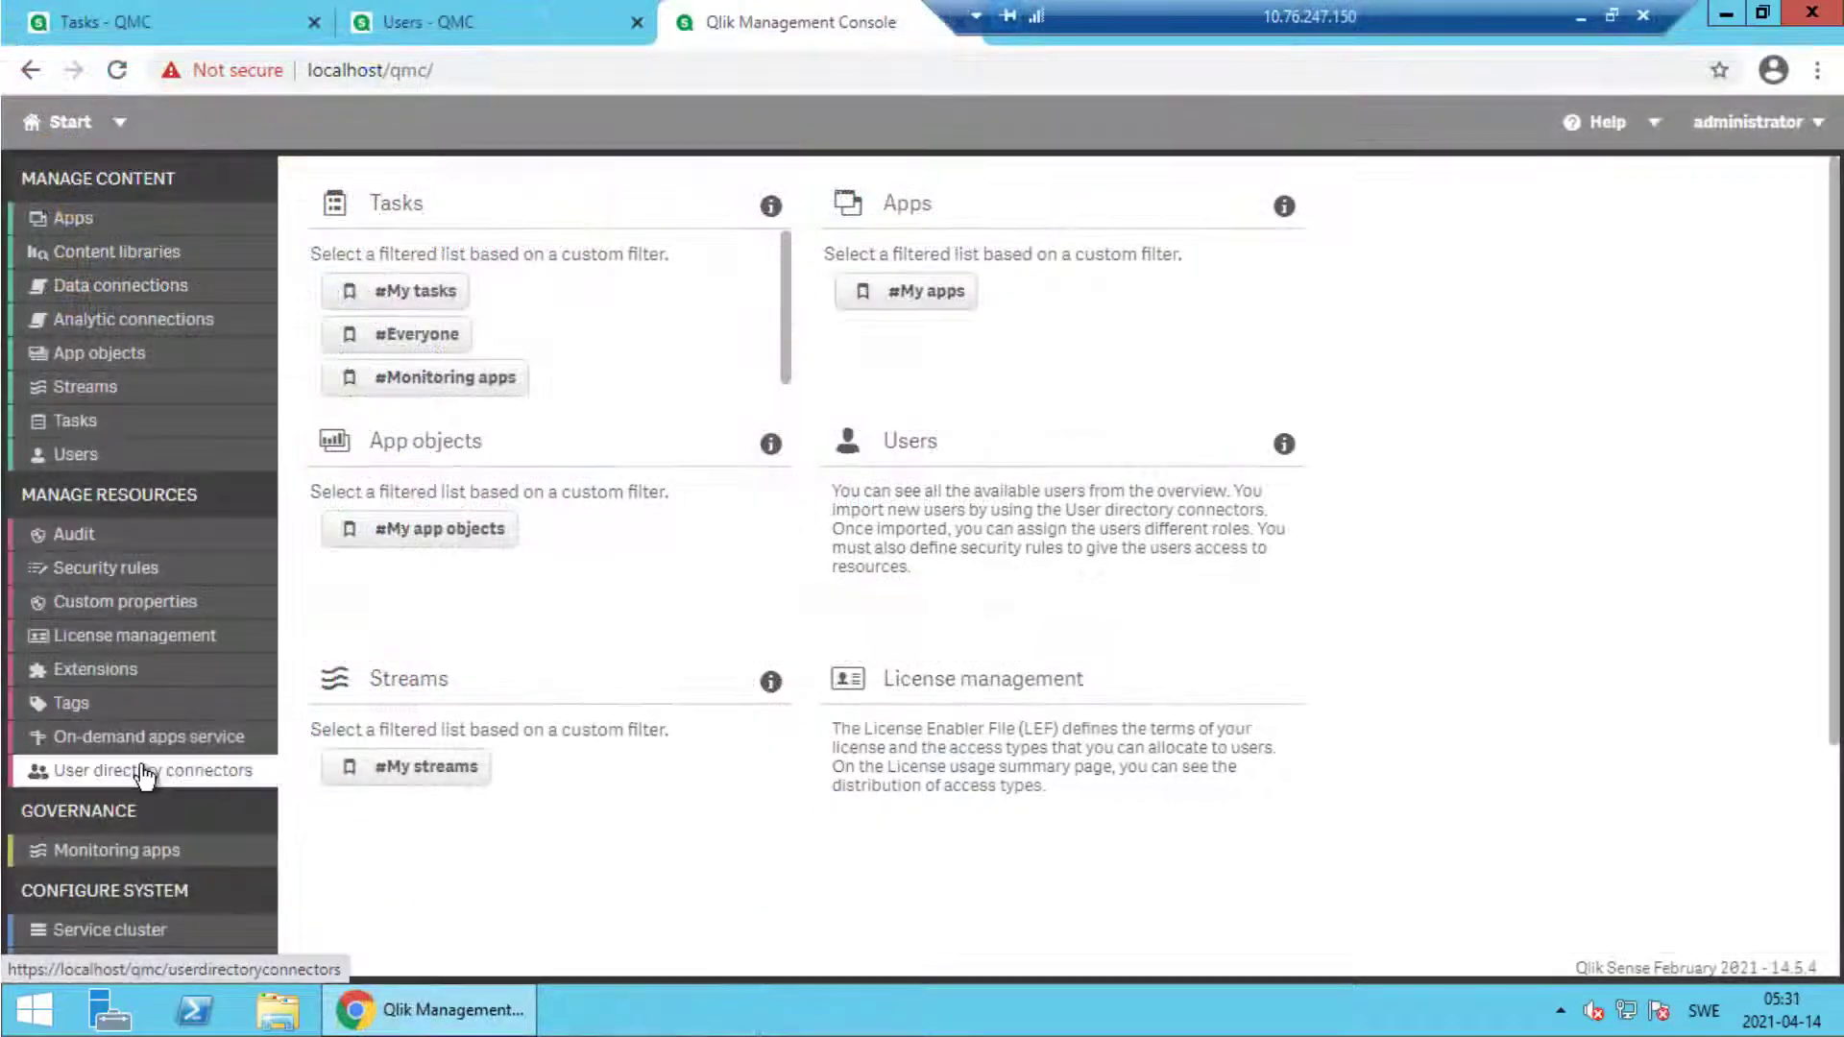
# - Start a new Advanced LDAP connector from the User directory connectors list
pyautogui.click(152, 770)
pyautogui.click(546, 945)
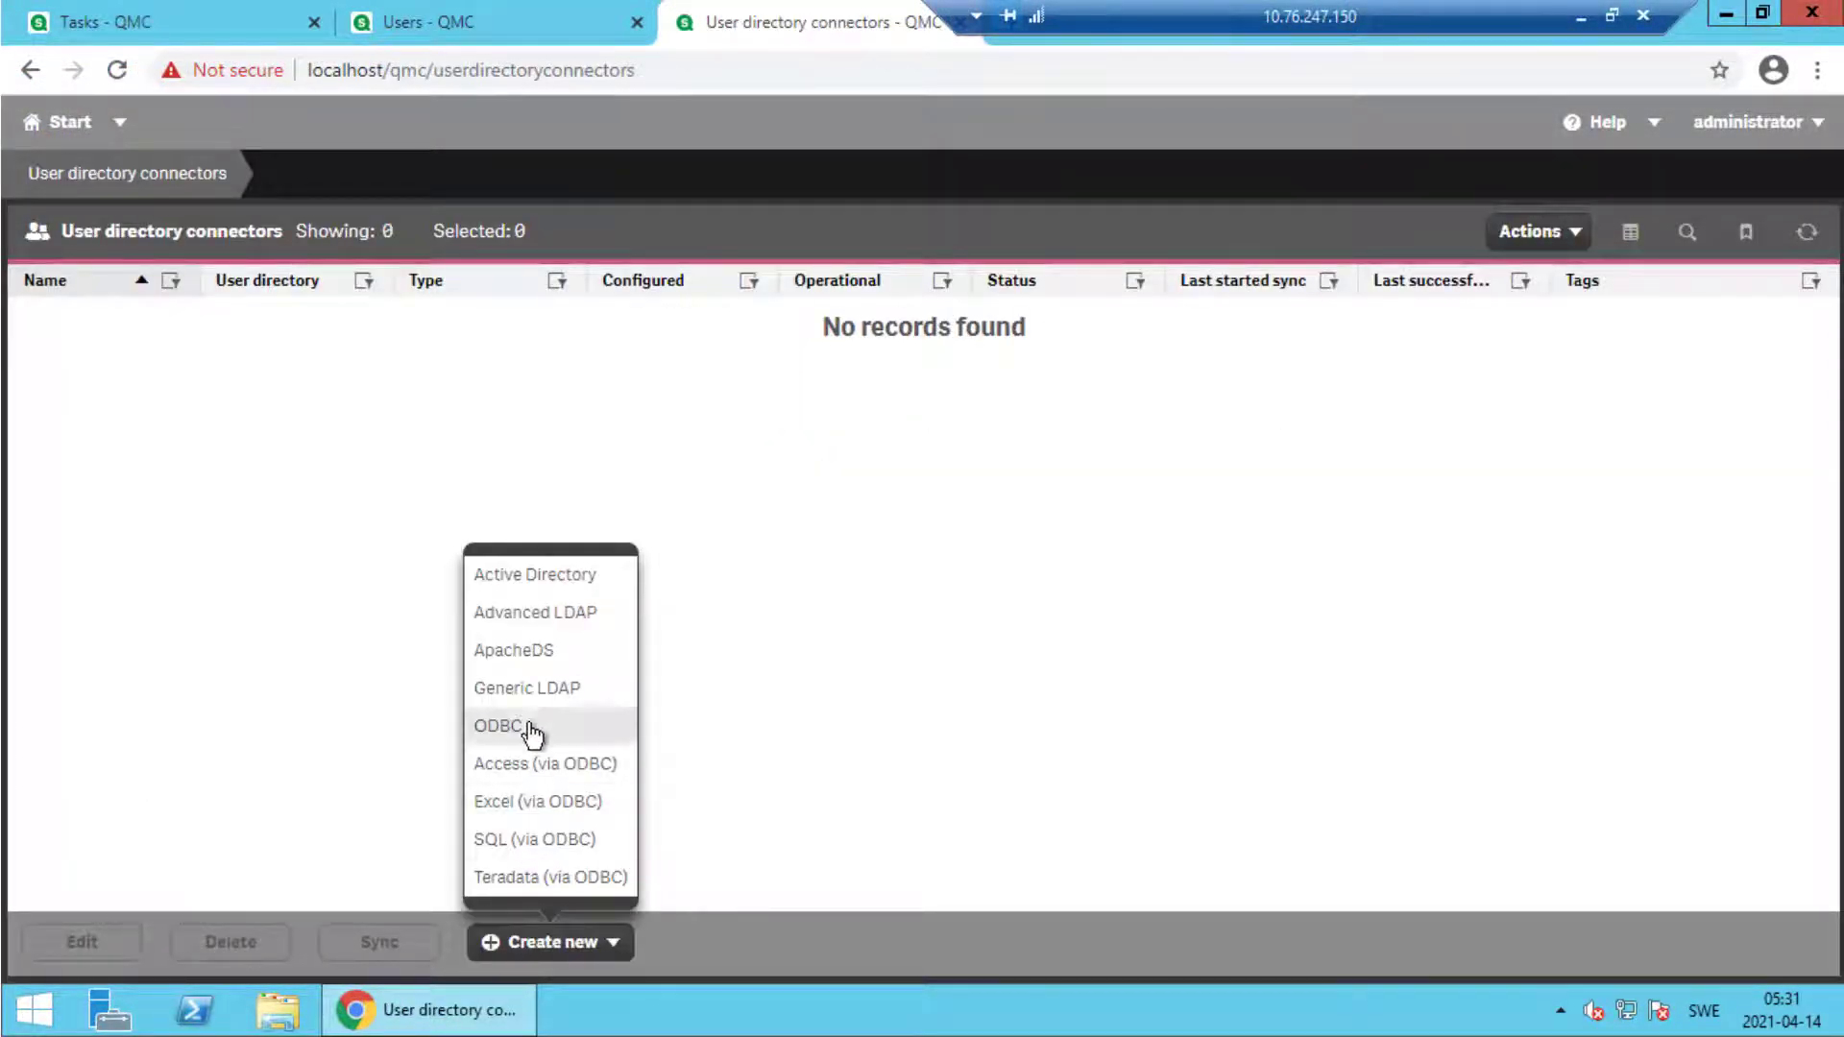
pyautogui.click(534, 611)
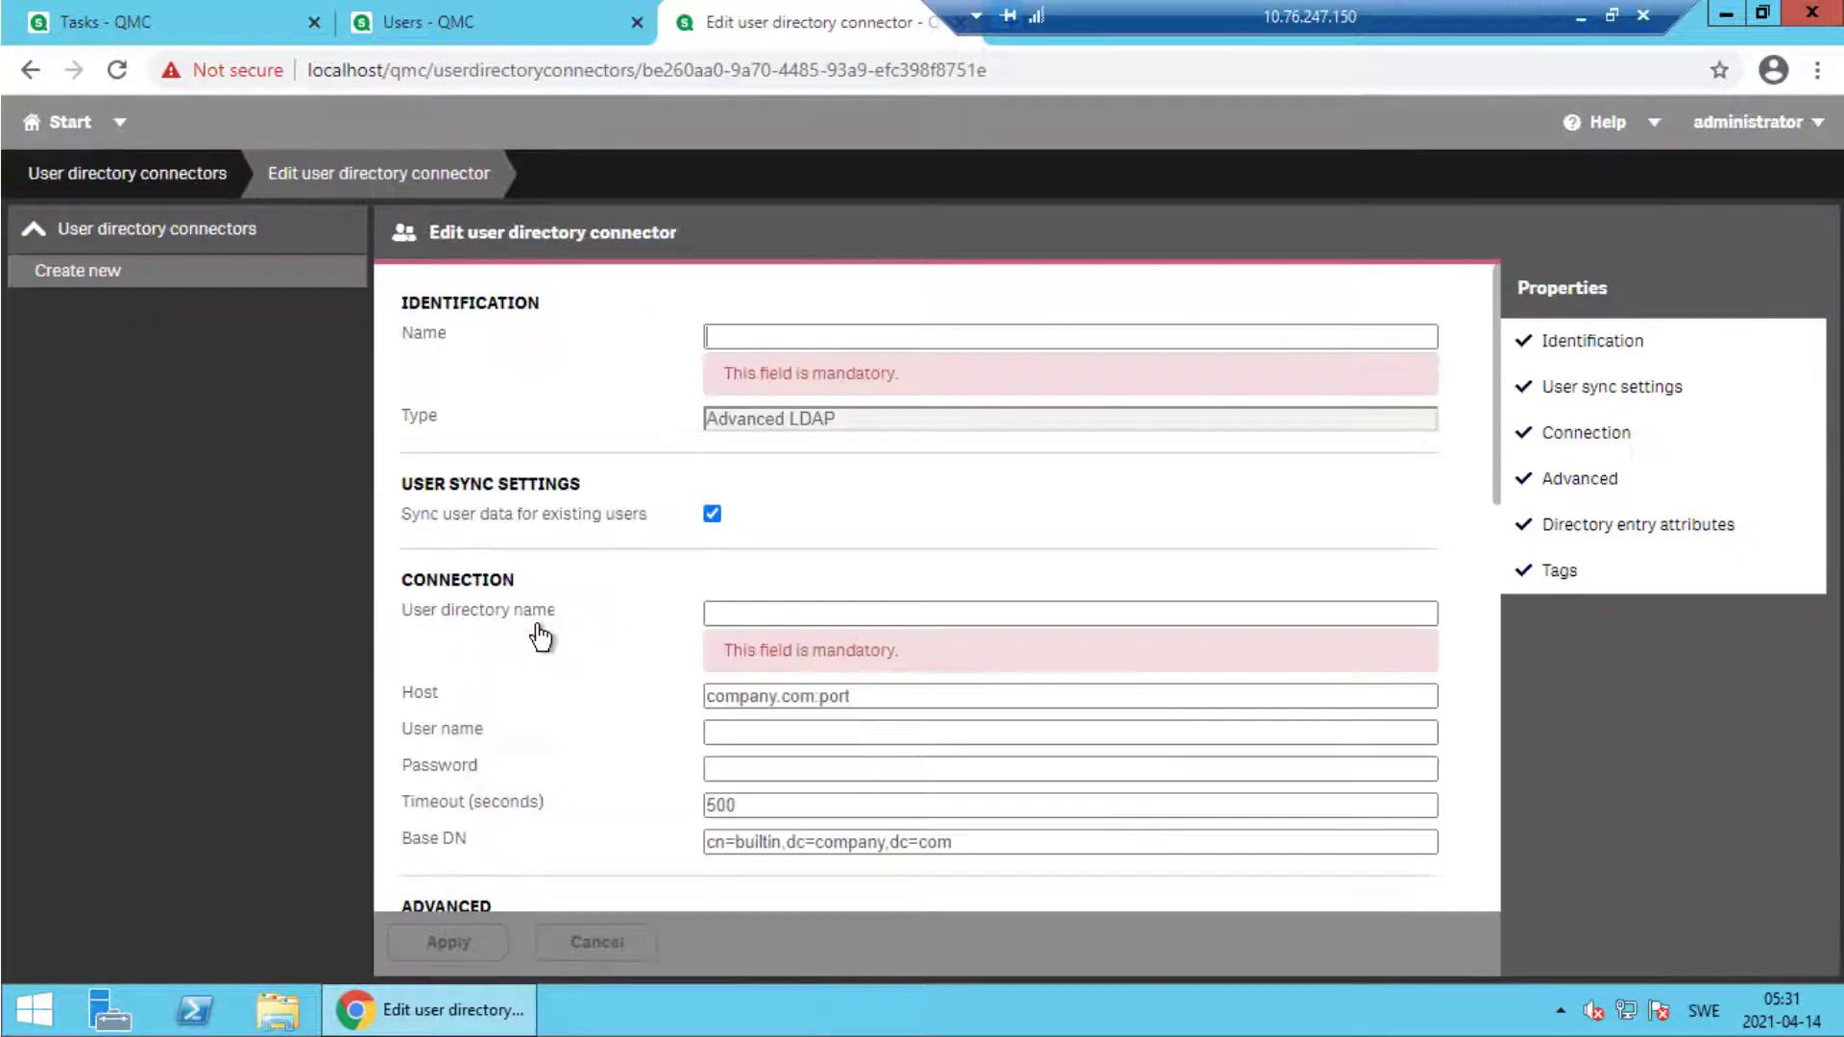
pyautogui.write('DOMAIN')
# - Name the connector DOMAIN, sync all users' data, set host domain.local:3268, and start the user name
pyautogui.click(721, 567)
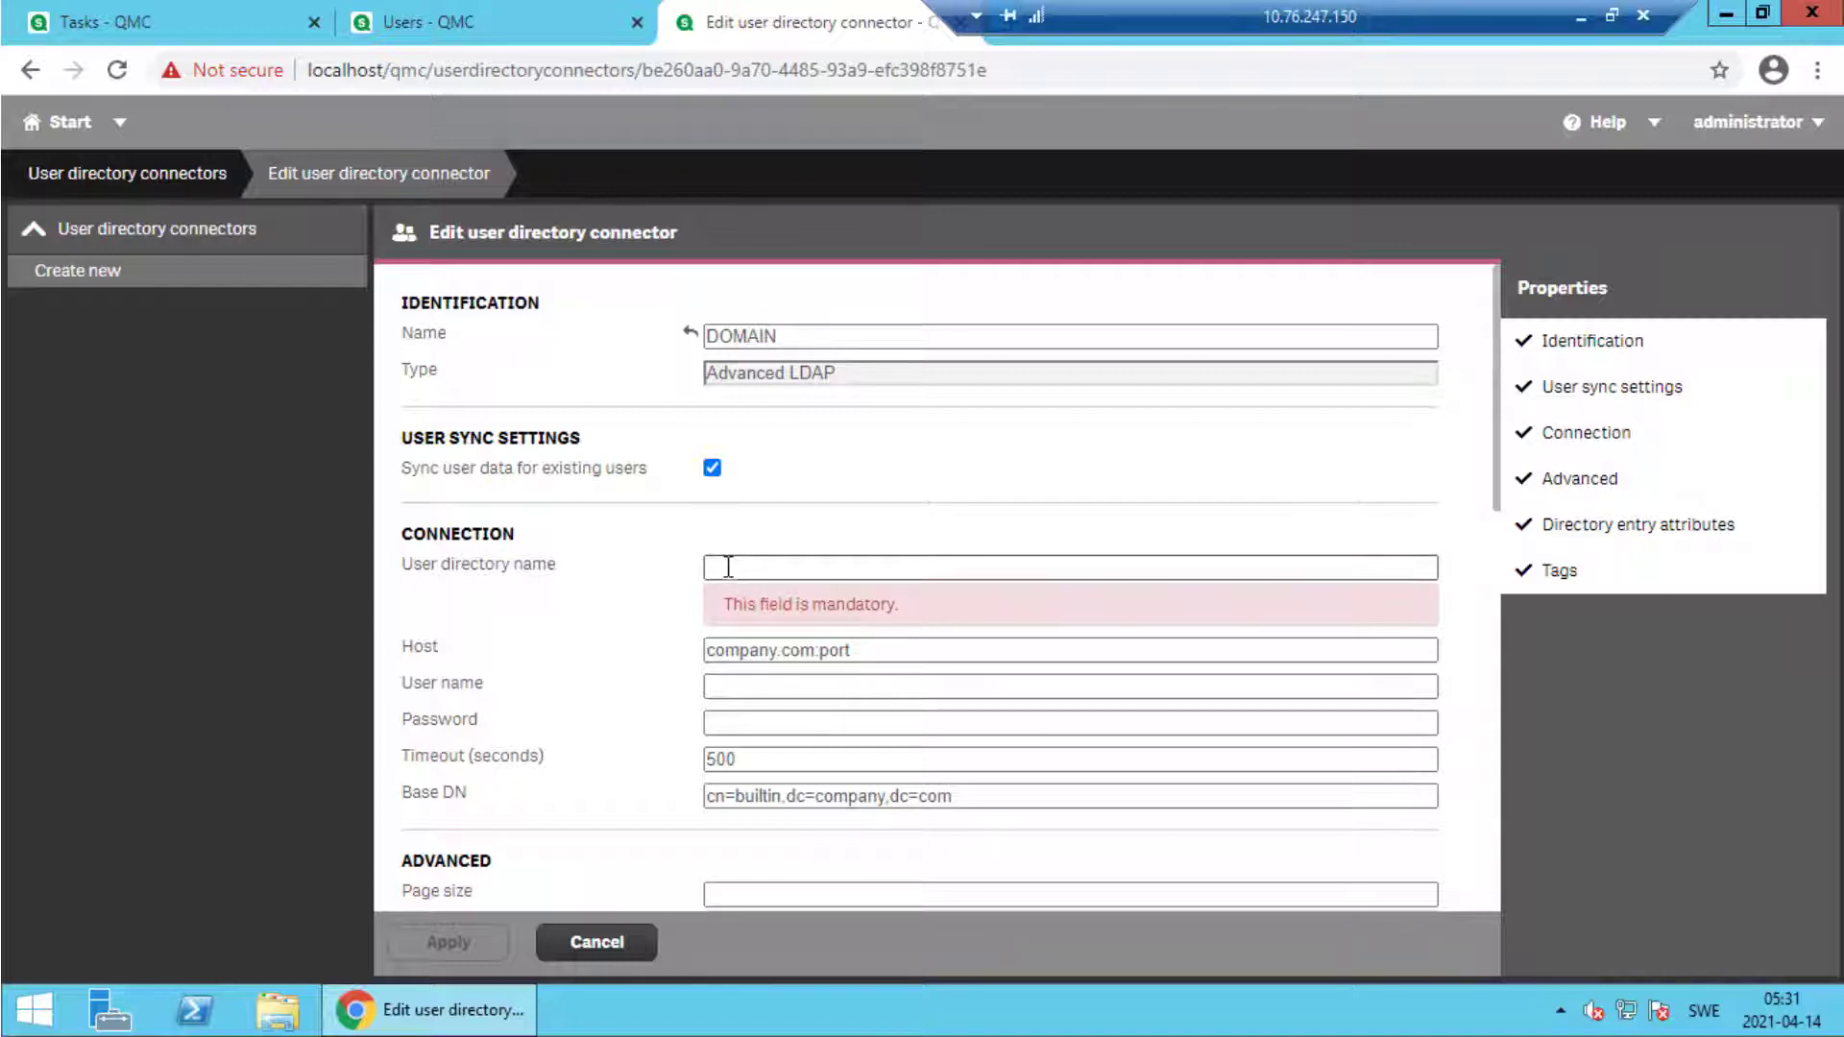
pyautogui.write('DOMAIN')
pyautogui.click(750, 584)
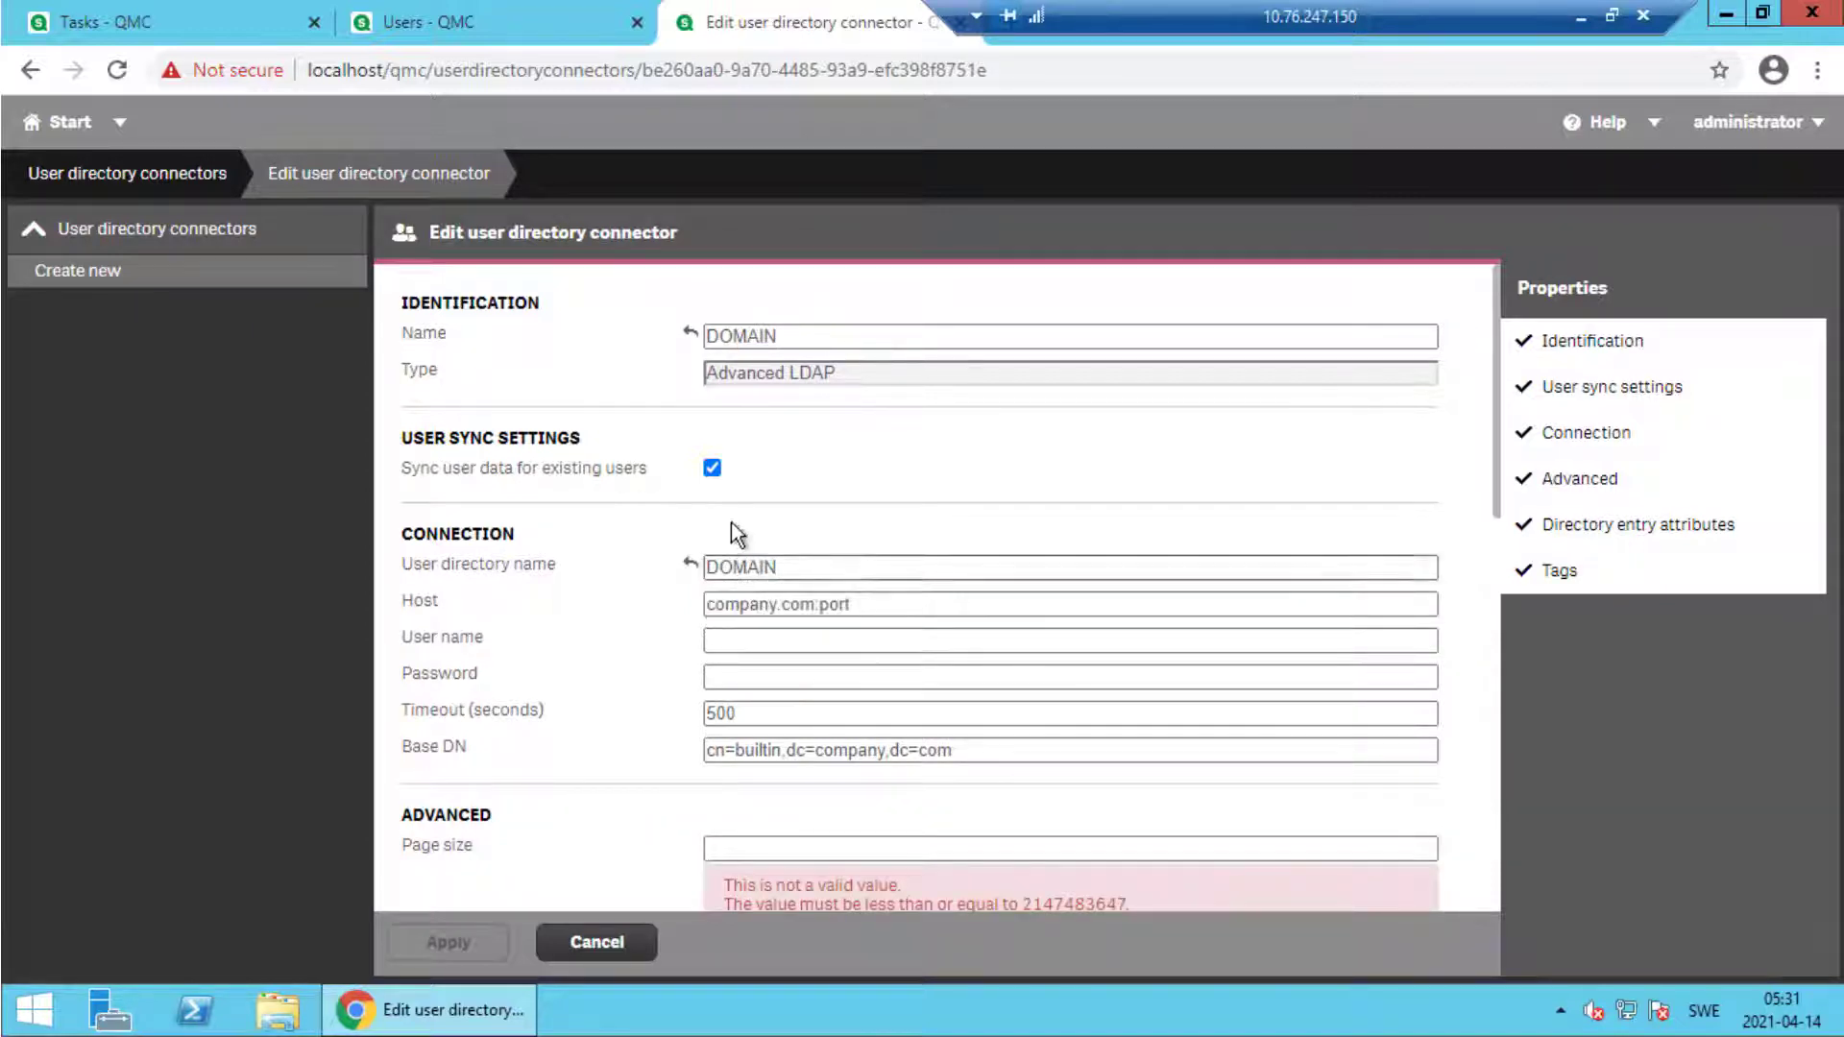
pyautogui.click(713, 468)
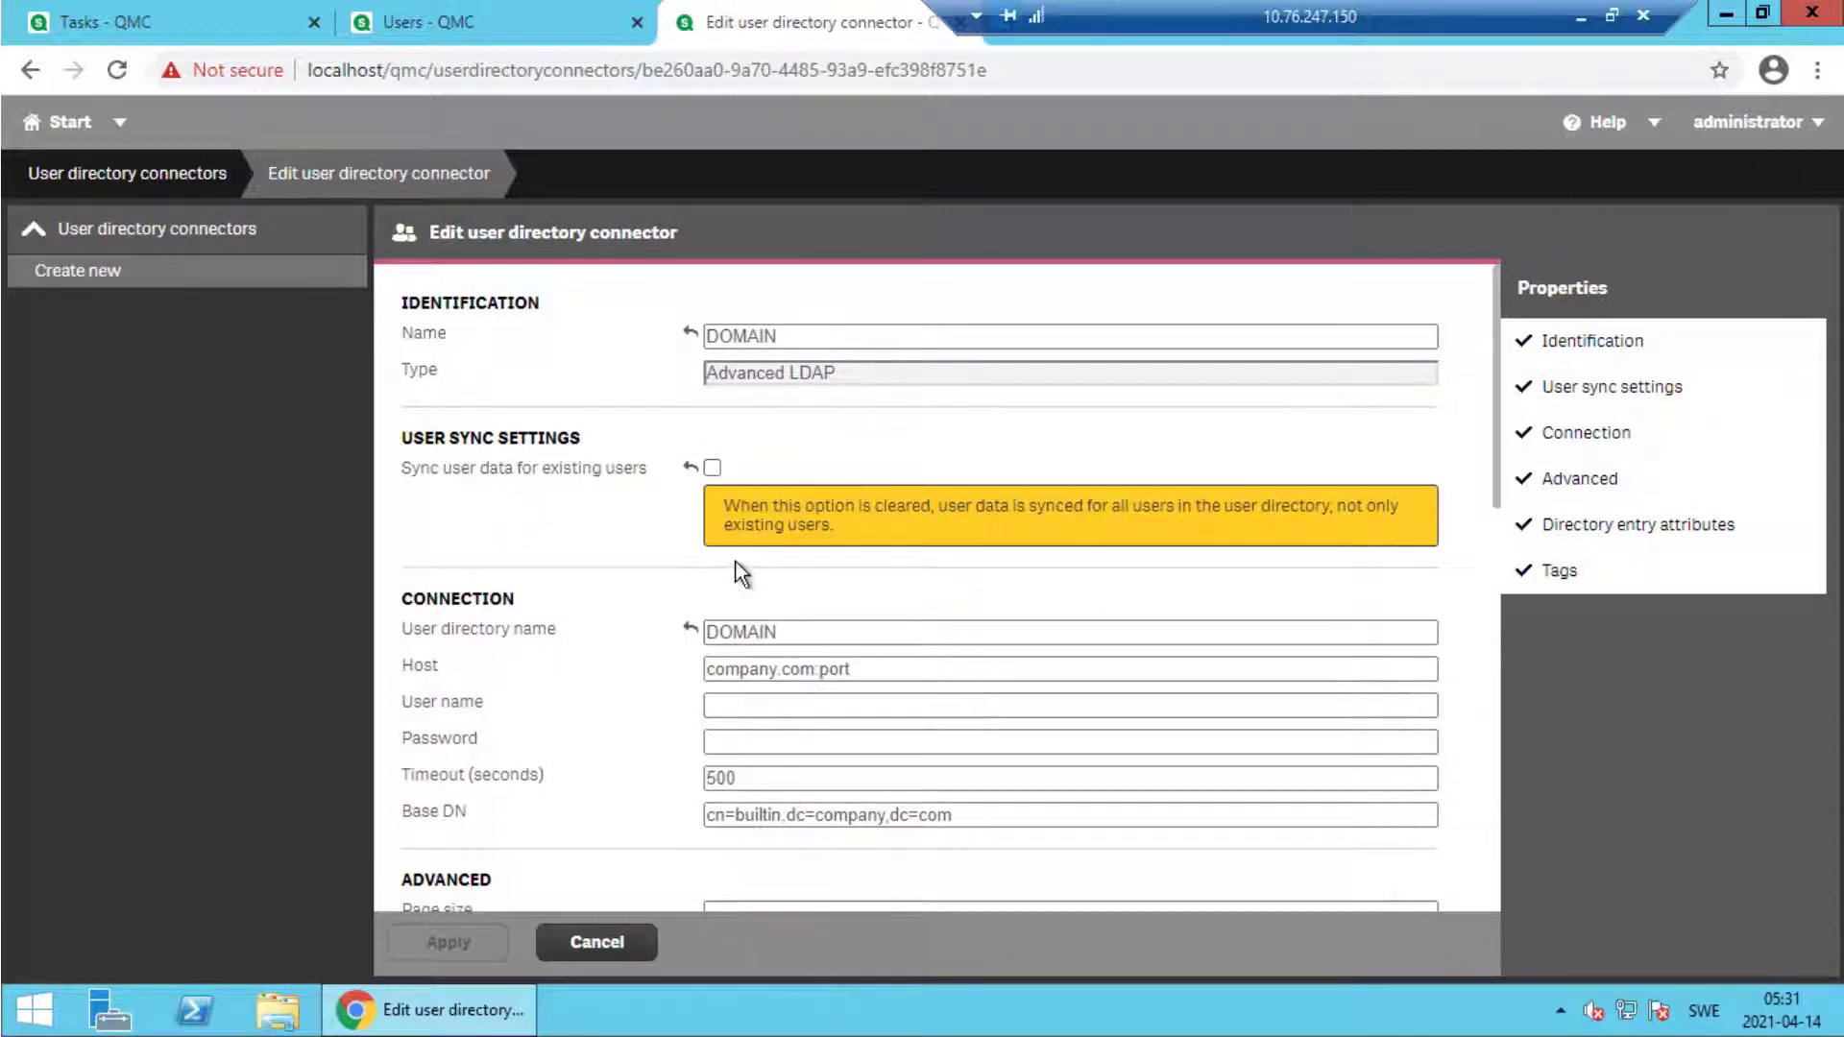
pyautogui.click(859, 670)
pyautogui.moveTo(859, 670); pyautogui.dragTo(705, 672)
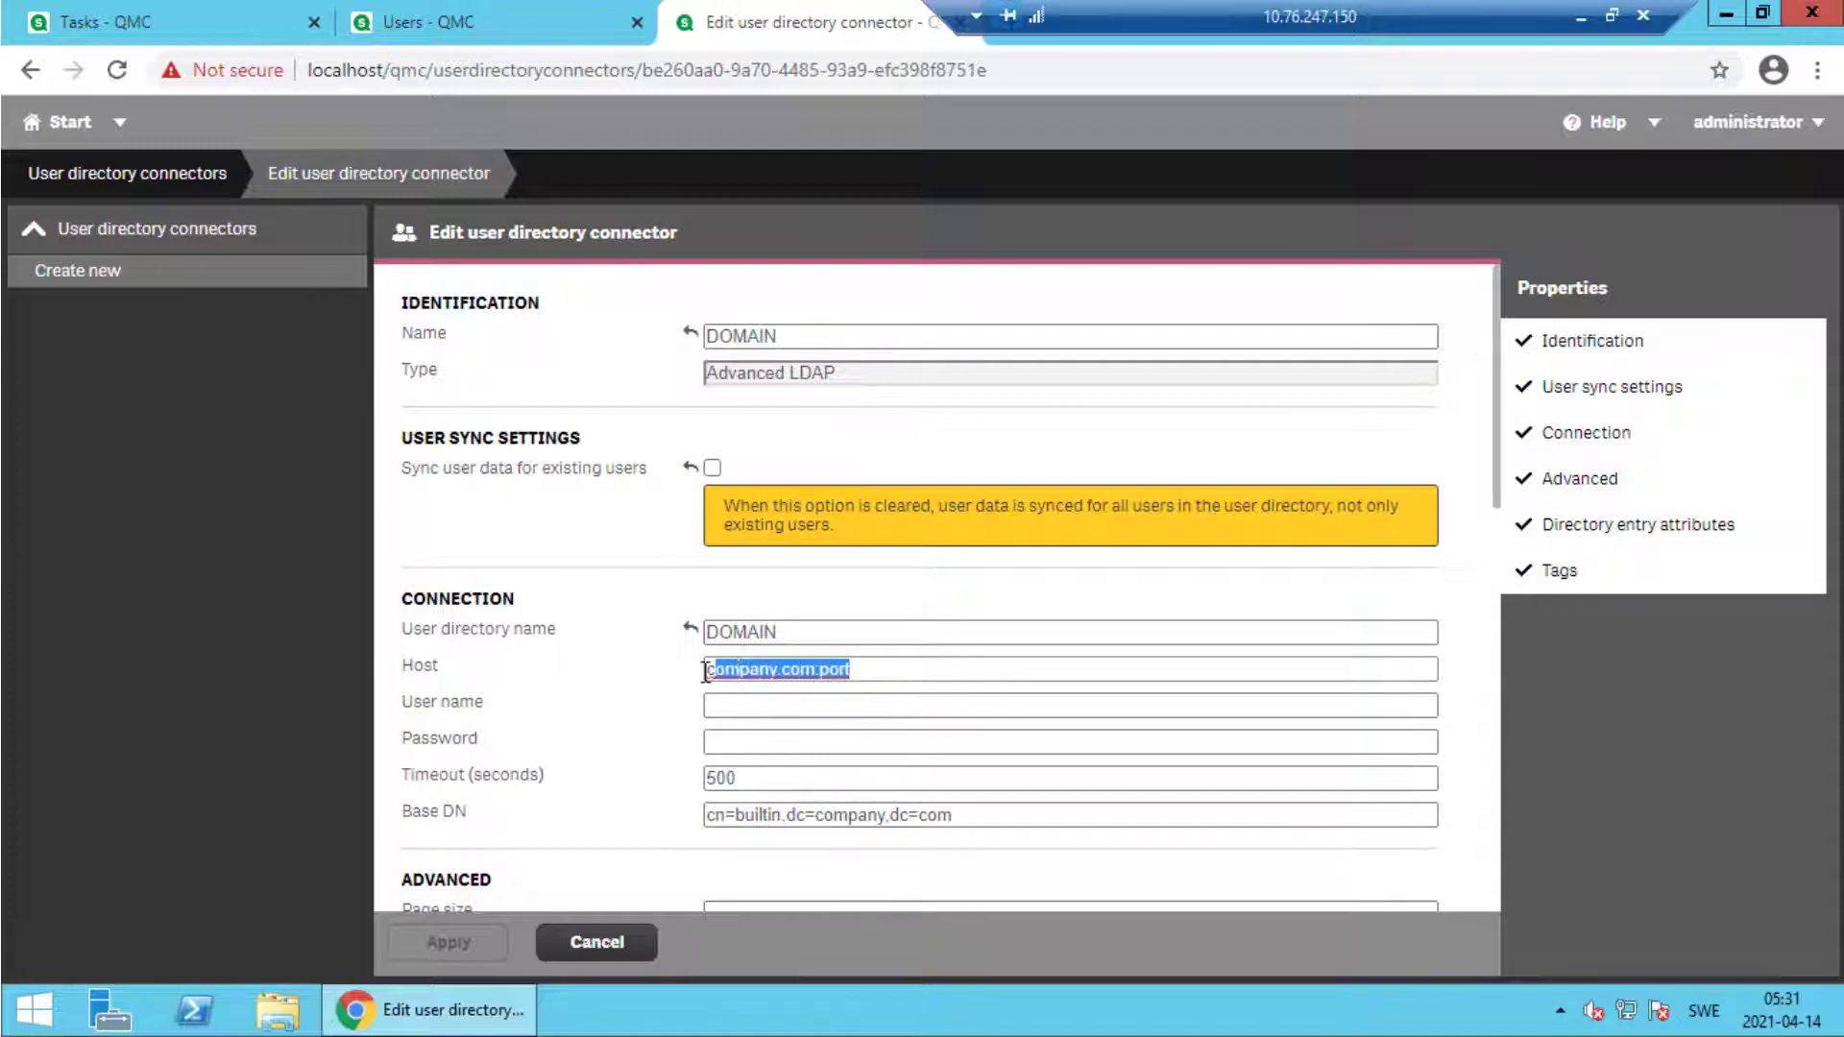
pyautogui.write('domain')
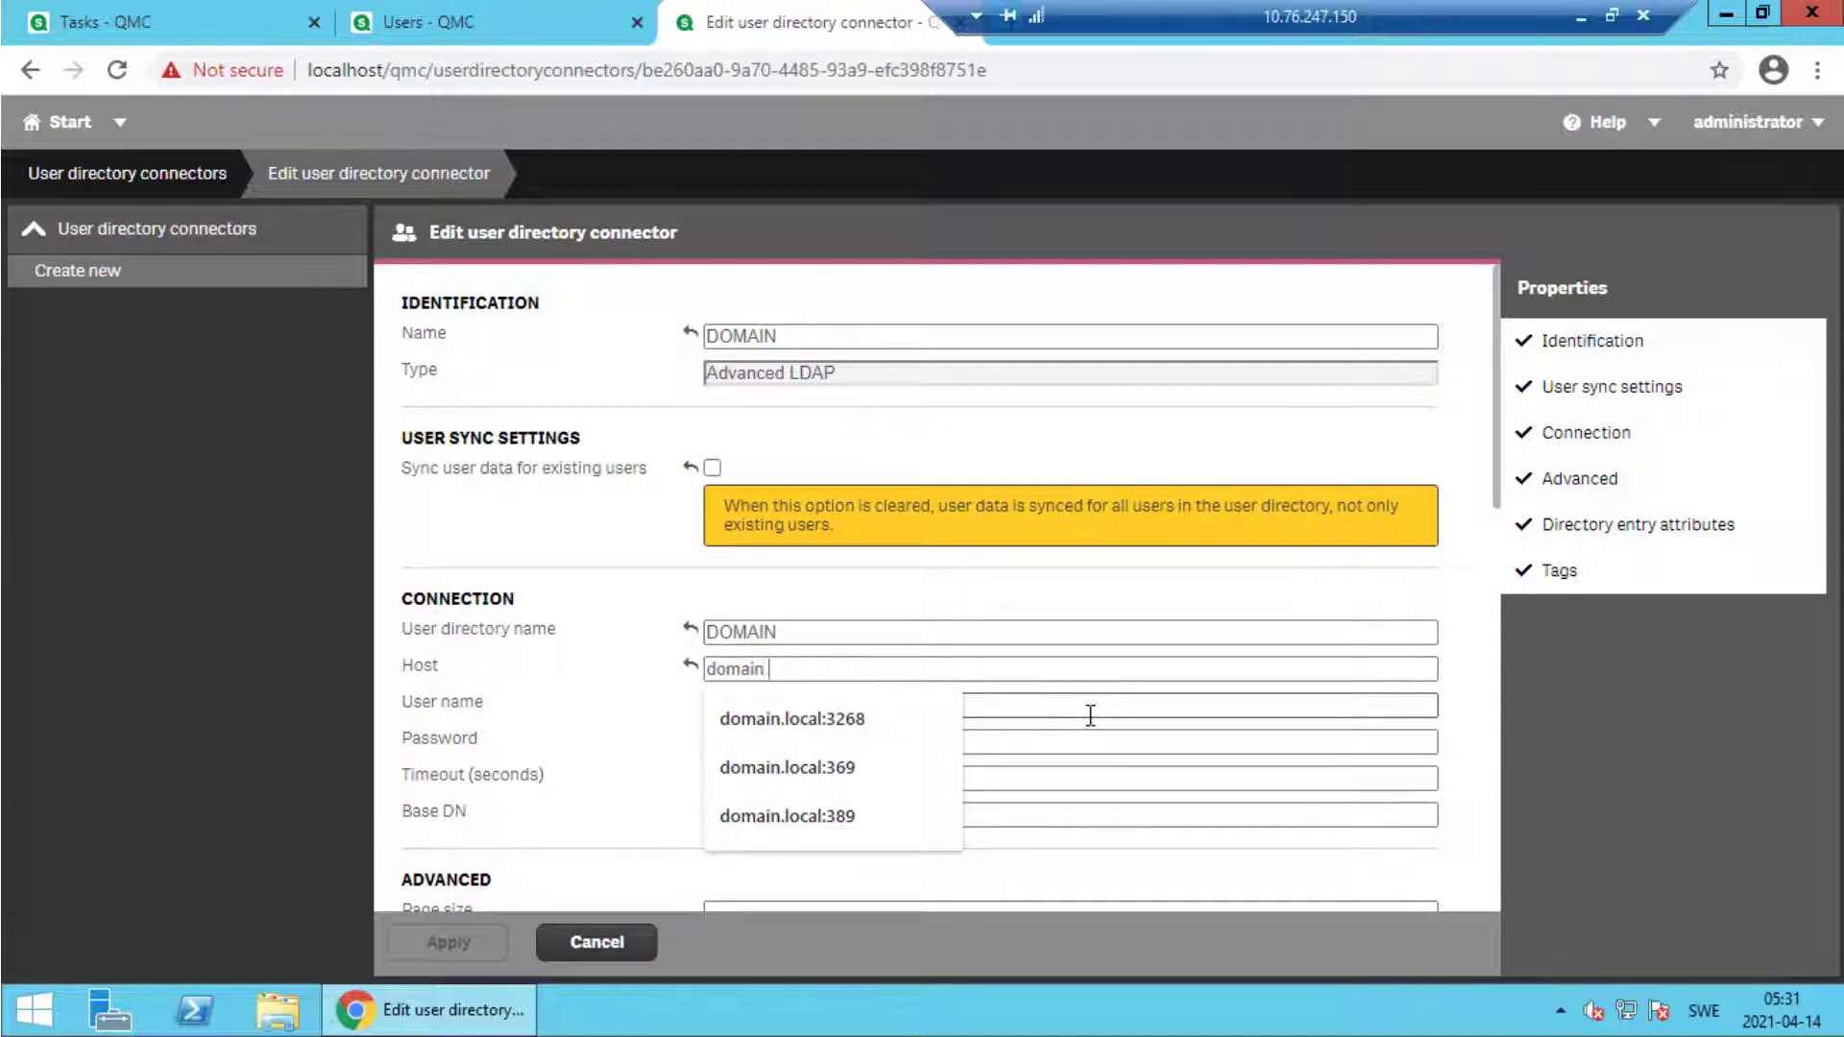
pyautogui.write('.local')
pyautogui.write(':326')
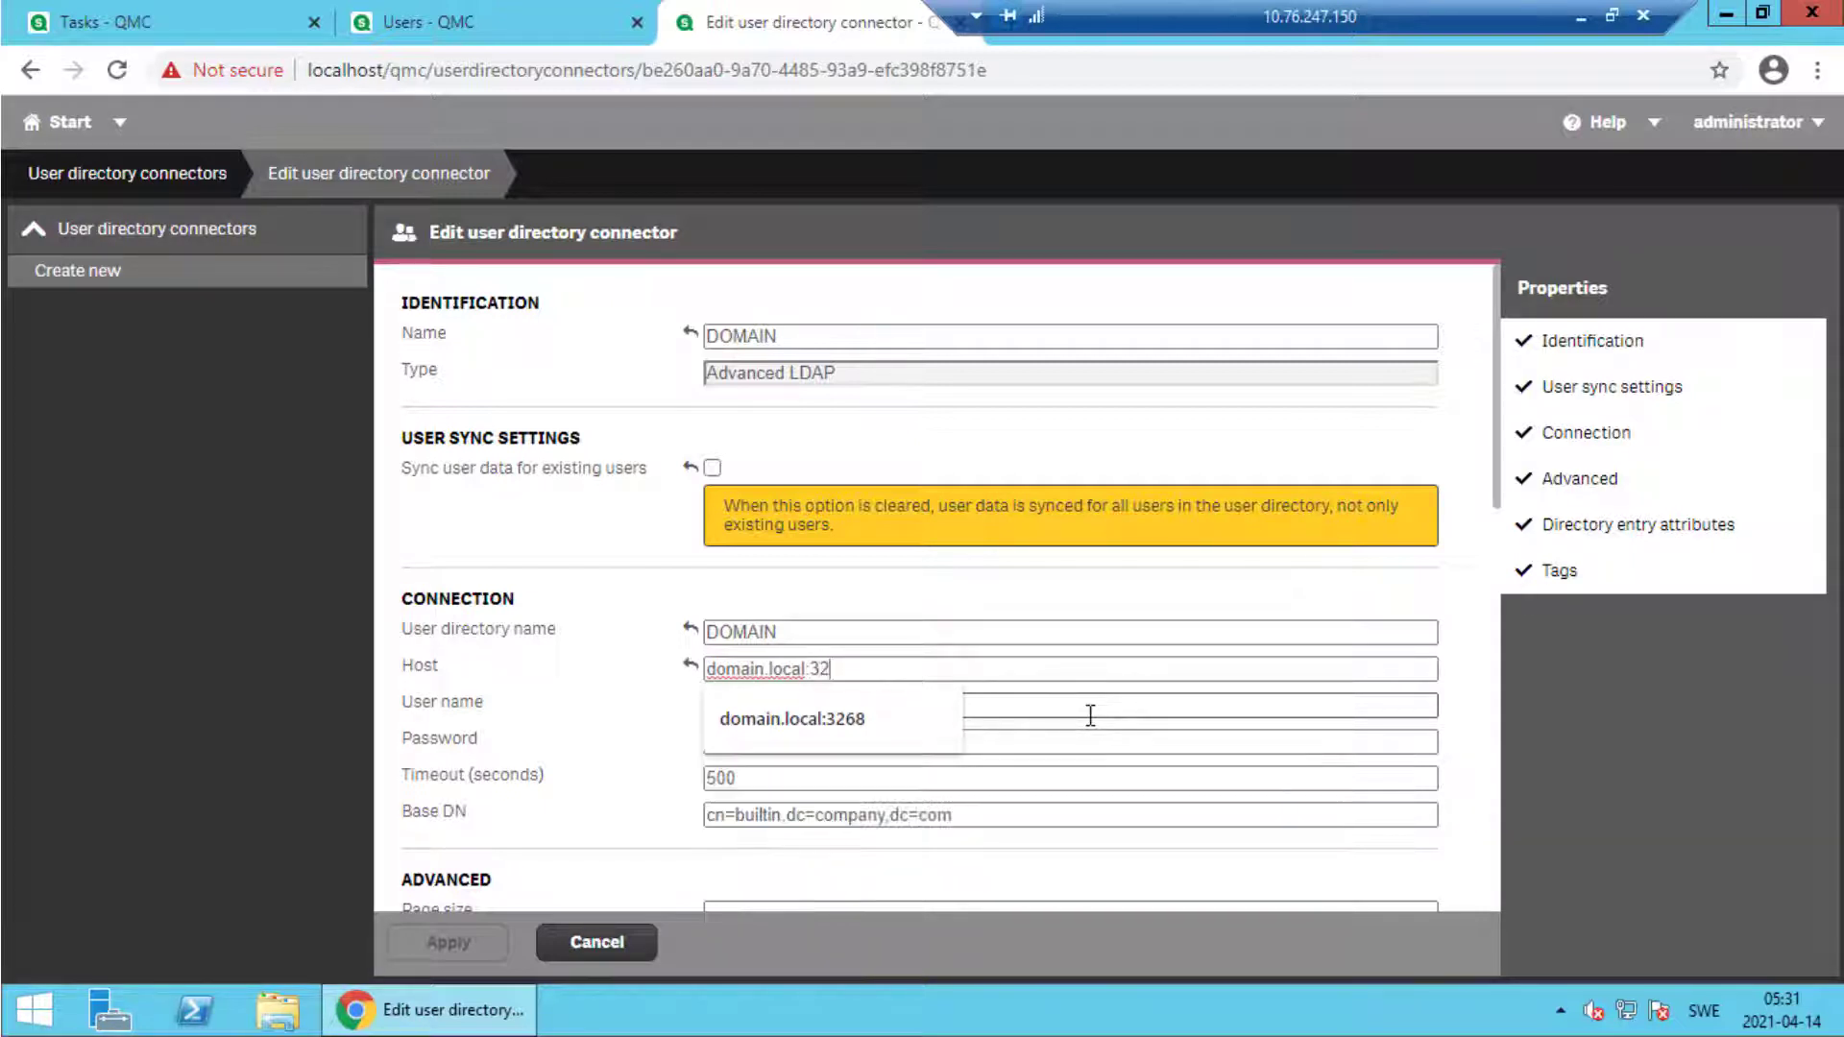
pyautogui.write('8')
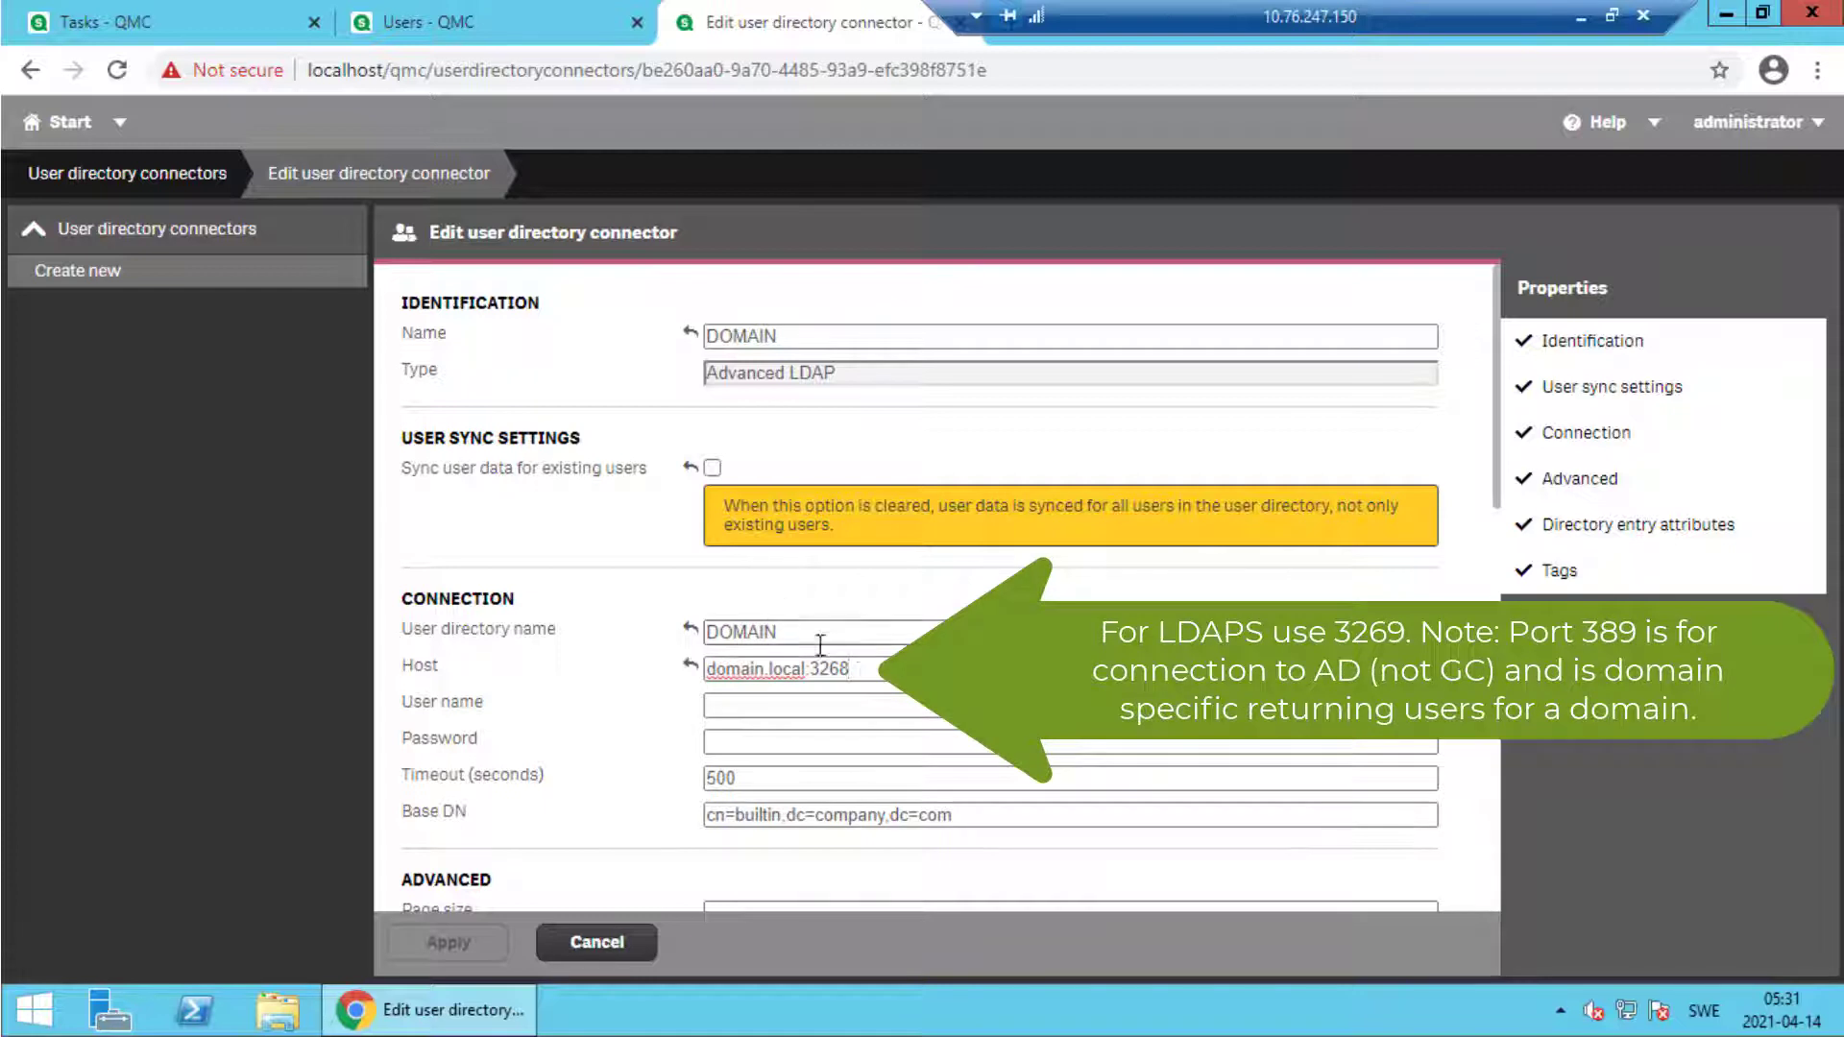
pyautogui.click(811, 707)
pyautogui.write('domain')
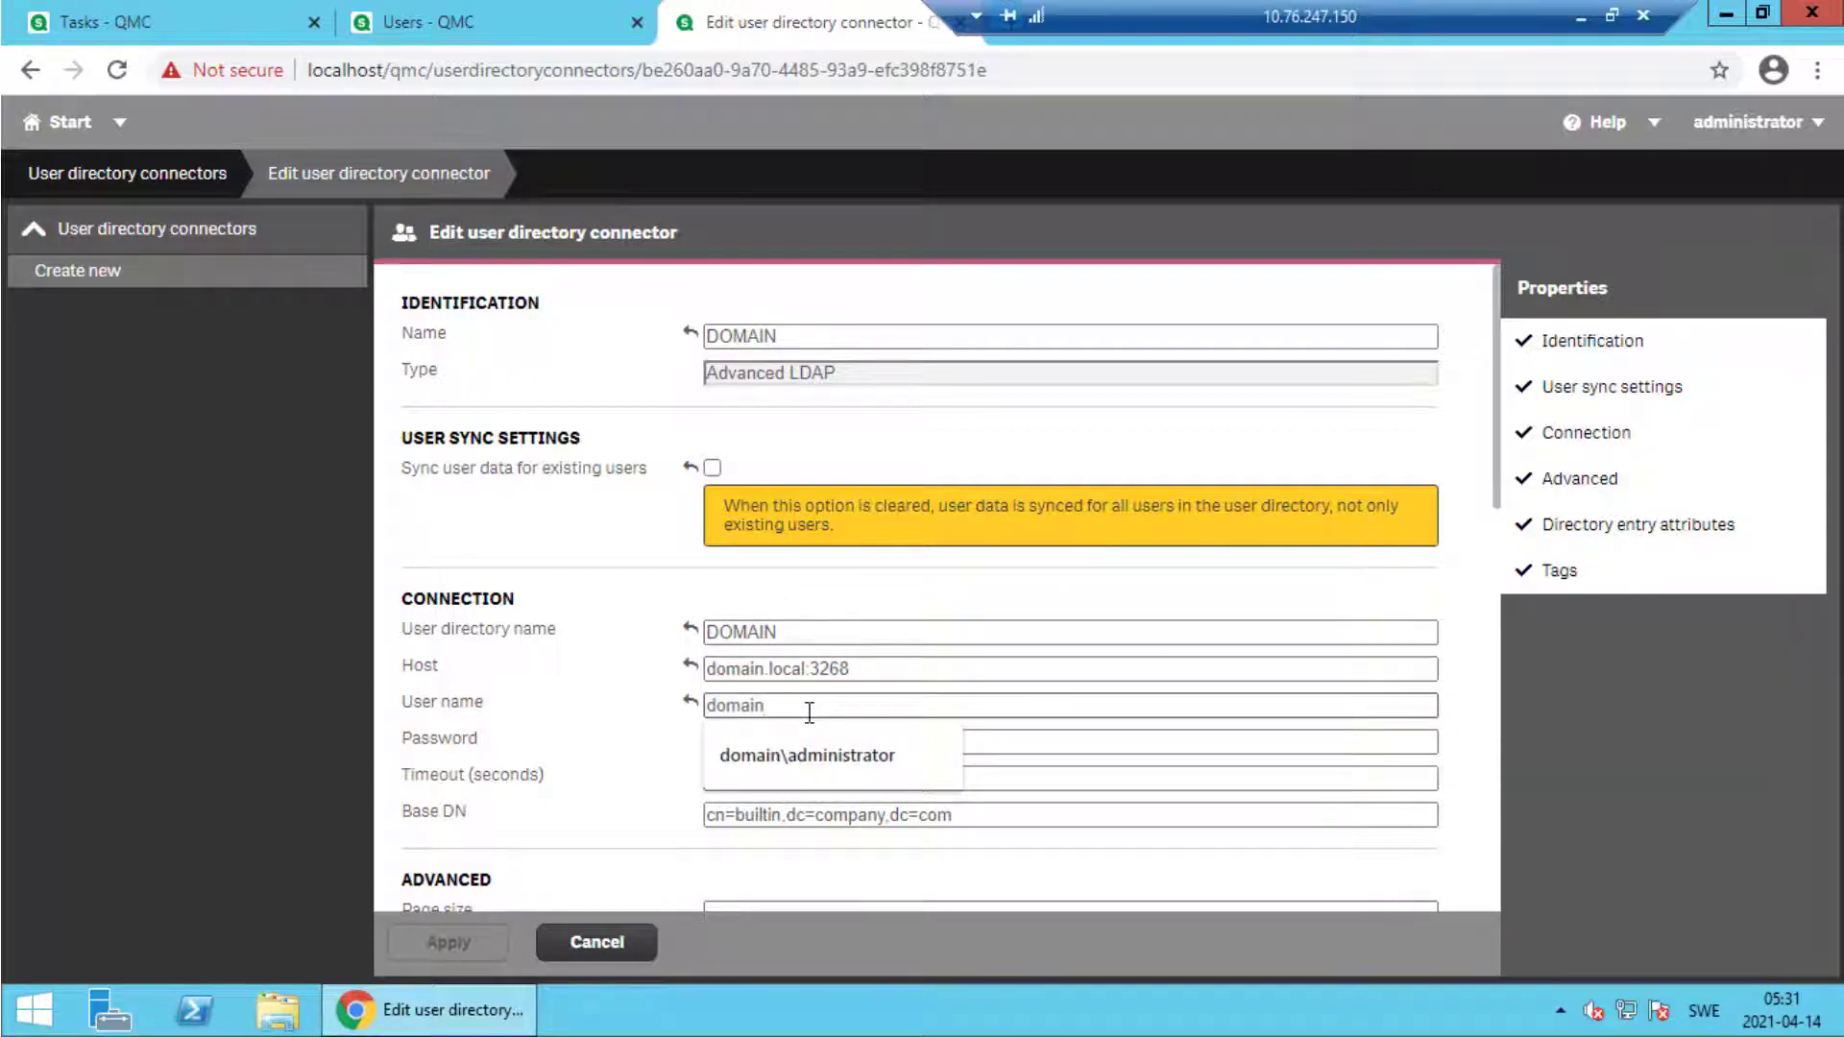
pyautogui.write('\\administrator')
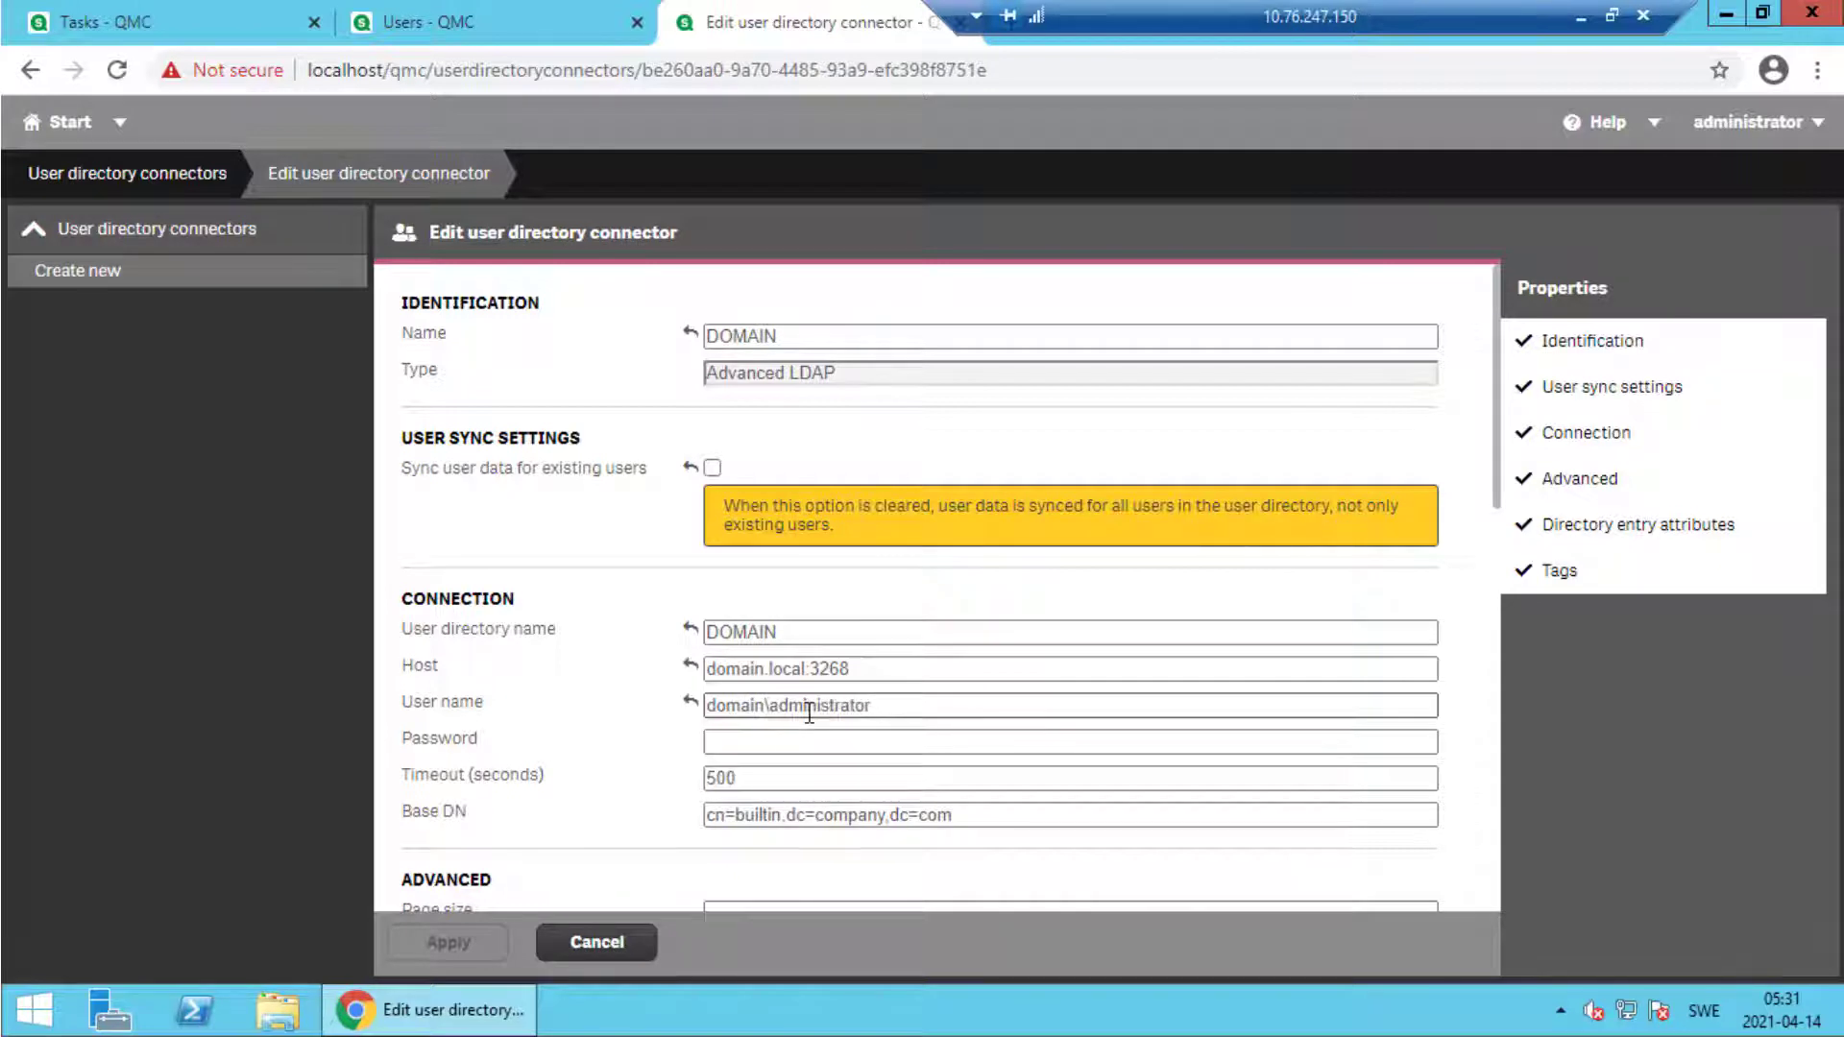
pyautogui.write('d')
# - Set Base DN to dc=local, page size to 2000, and paste the Qlik_Sense_Users memberOf filter
pyautogui.click(951, 816)
pyautogui.moveTo(951, 815); pyautogui.dragTo(708, 818)
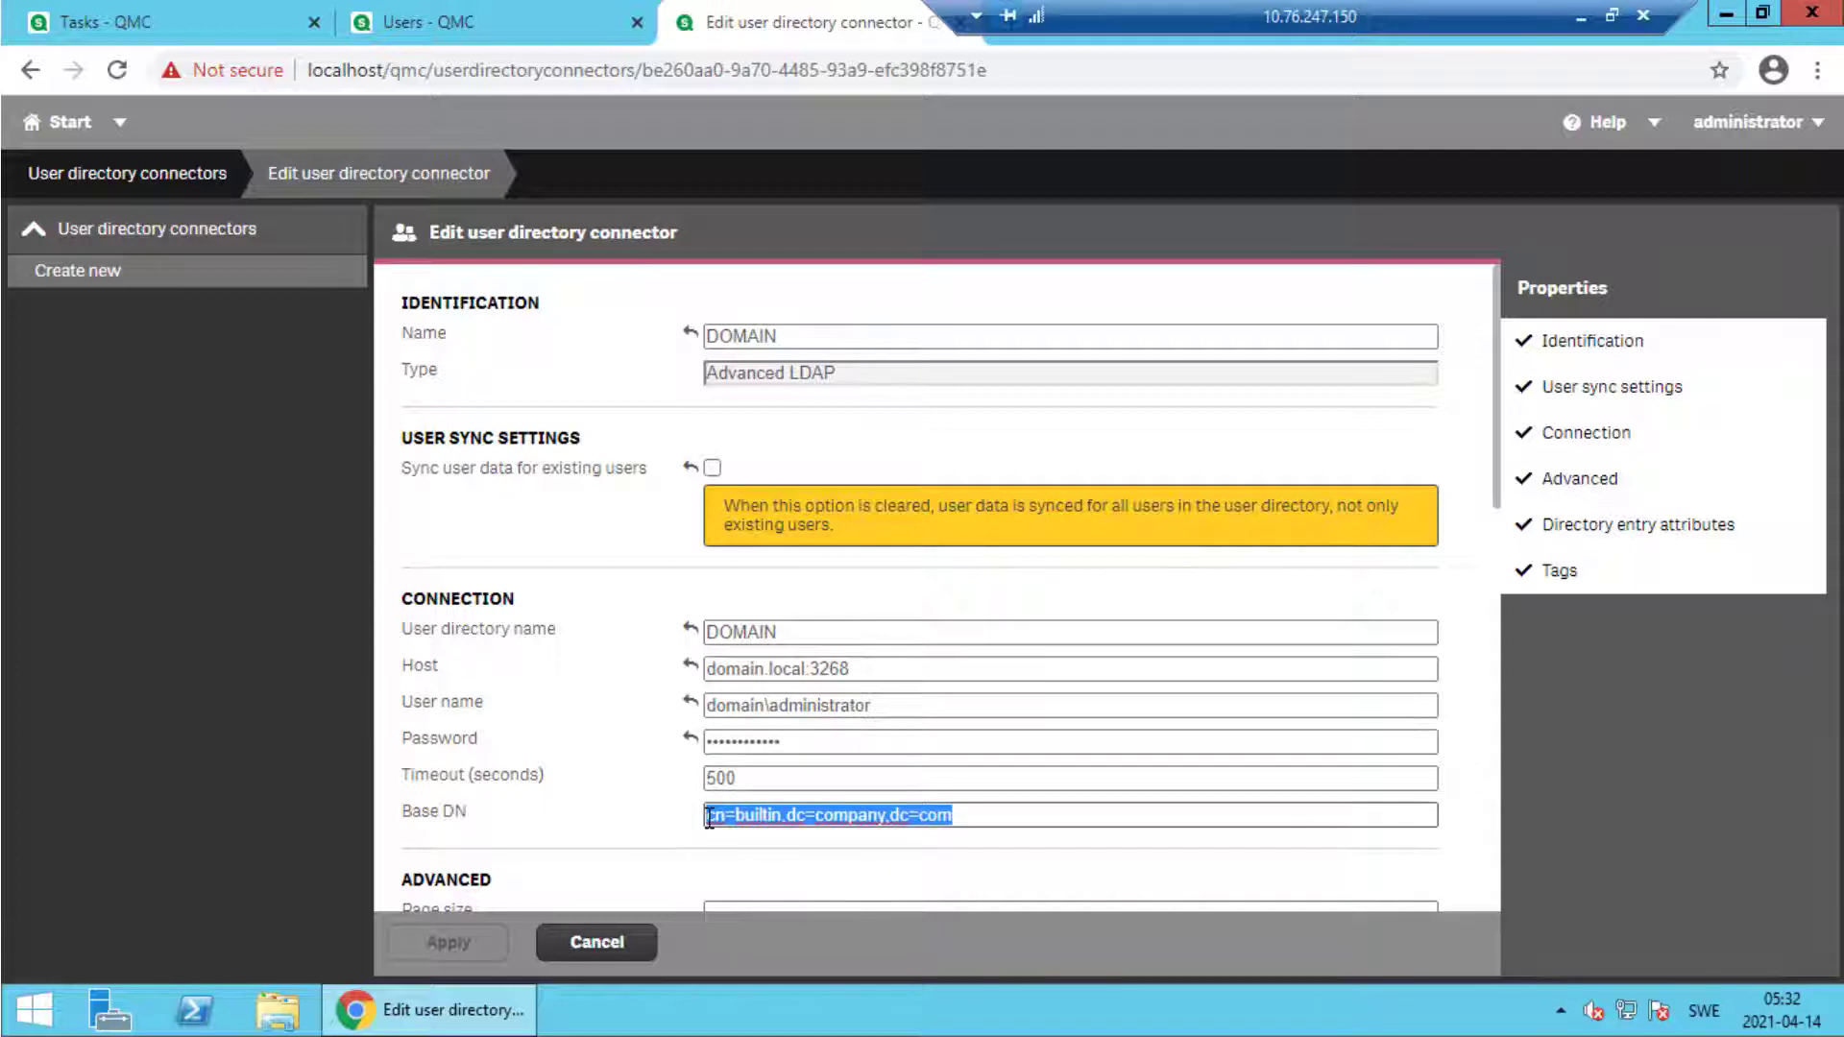
pyautogui.write('dc=local')
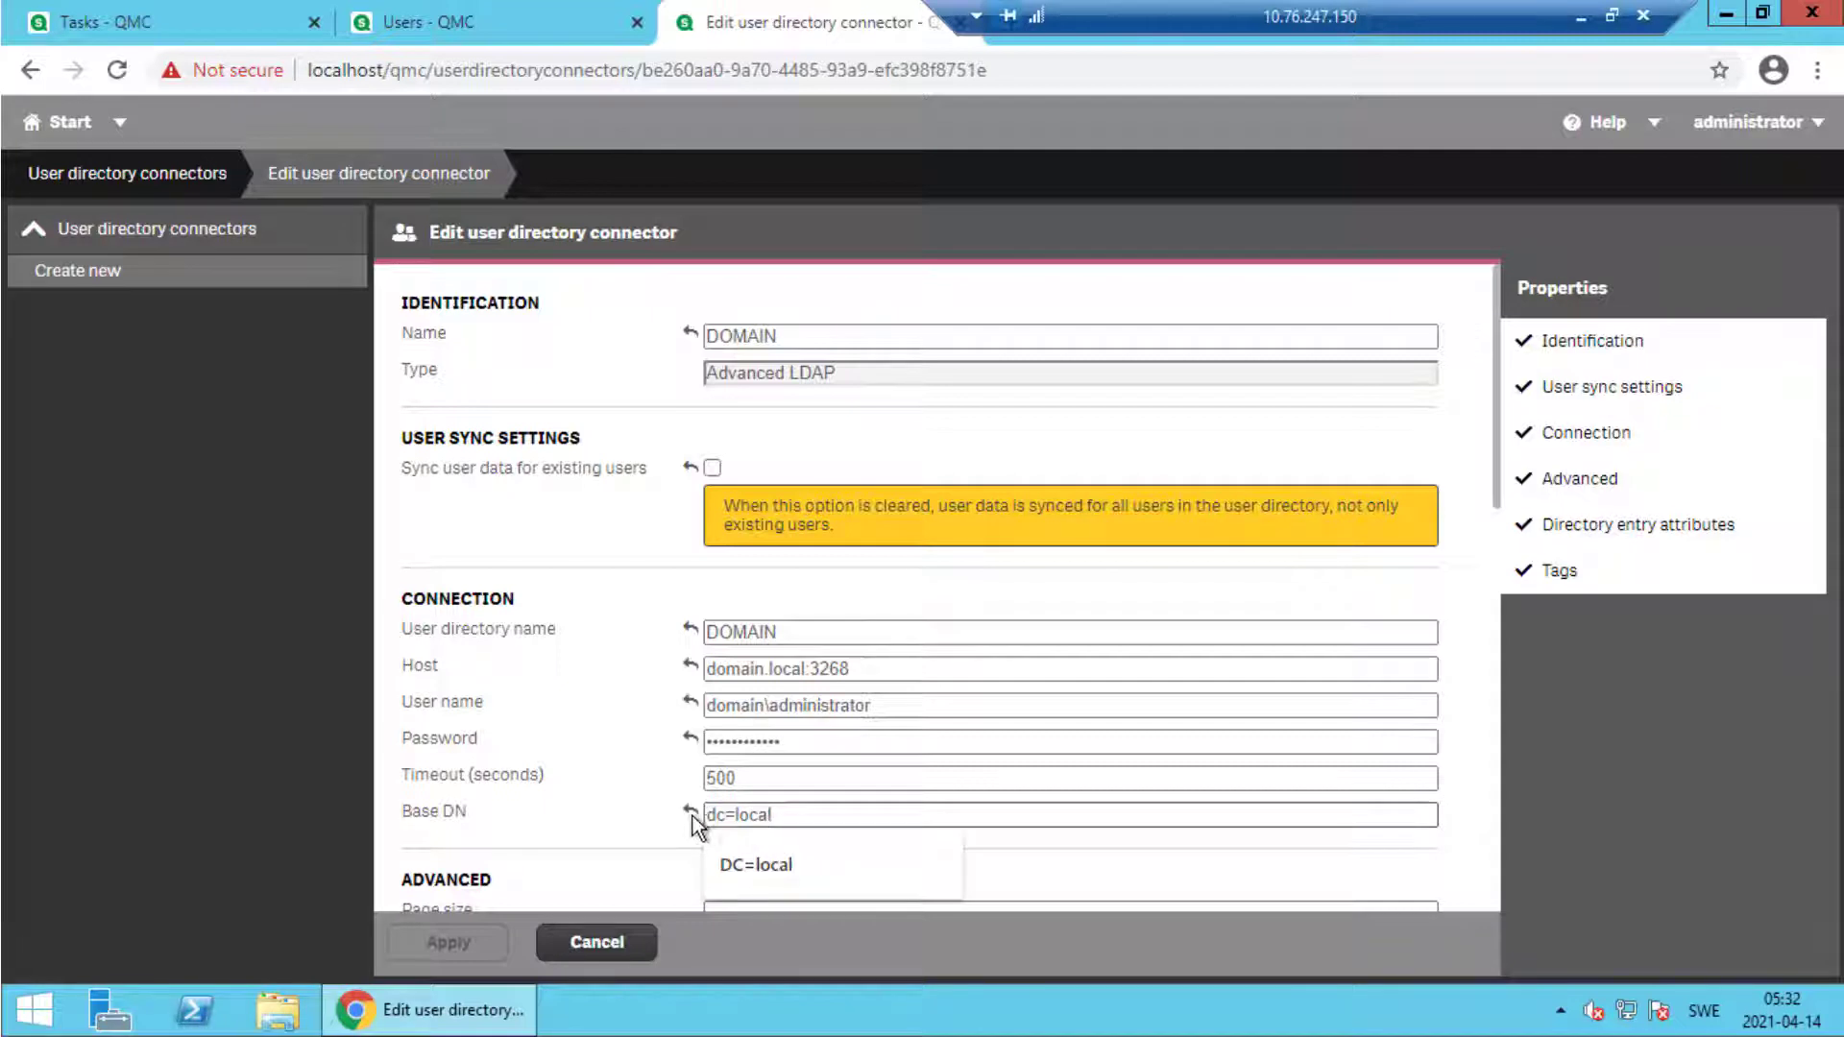
pyautogui.scroll(-1, 618, 819)
pyautogui.scroll(-1, 618, 820)
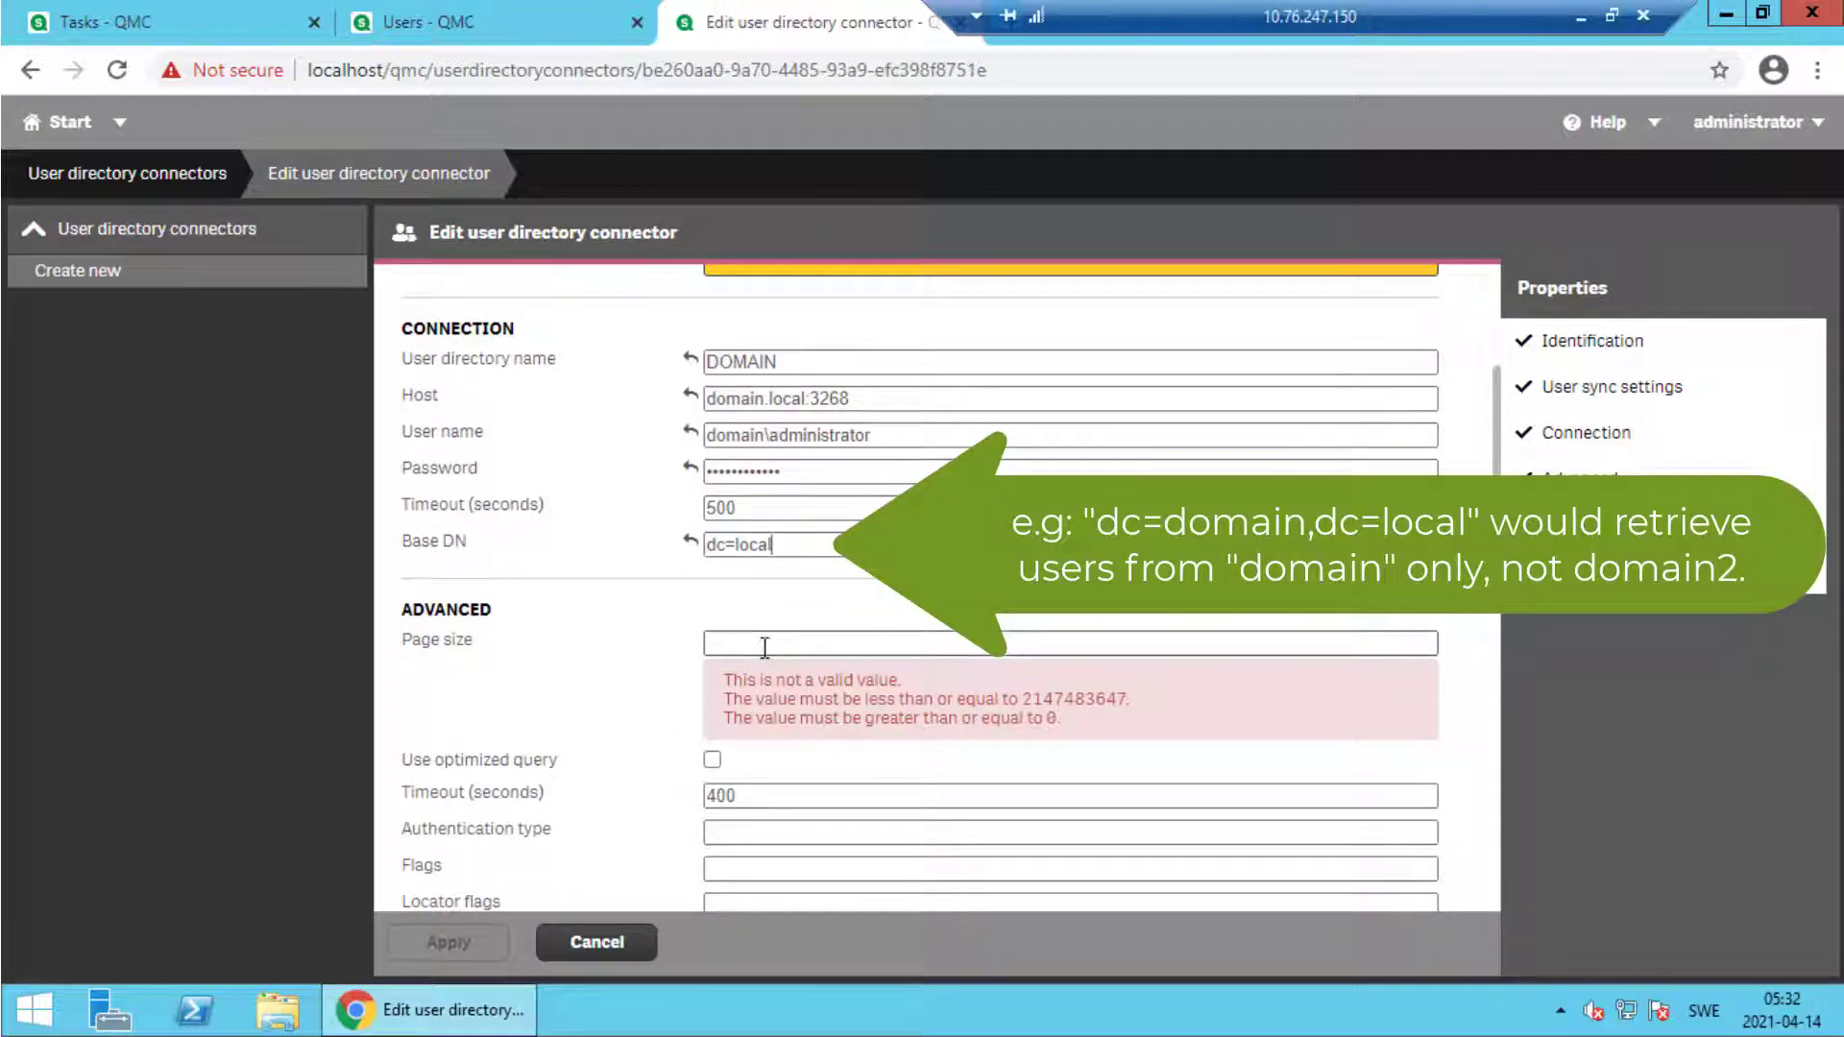
pyautogui.click(764, 645)
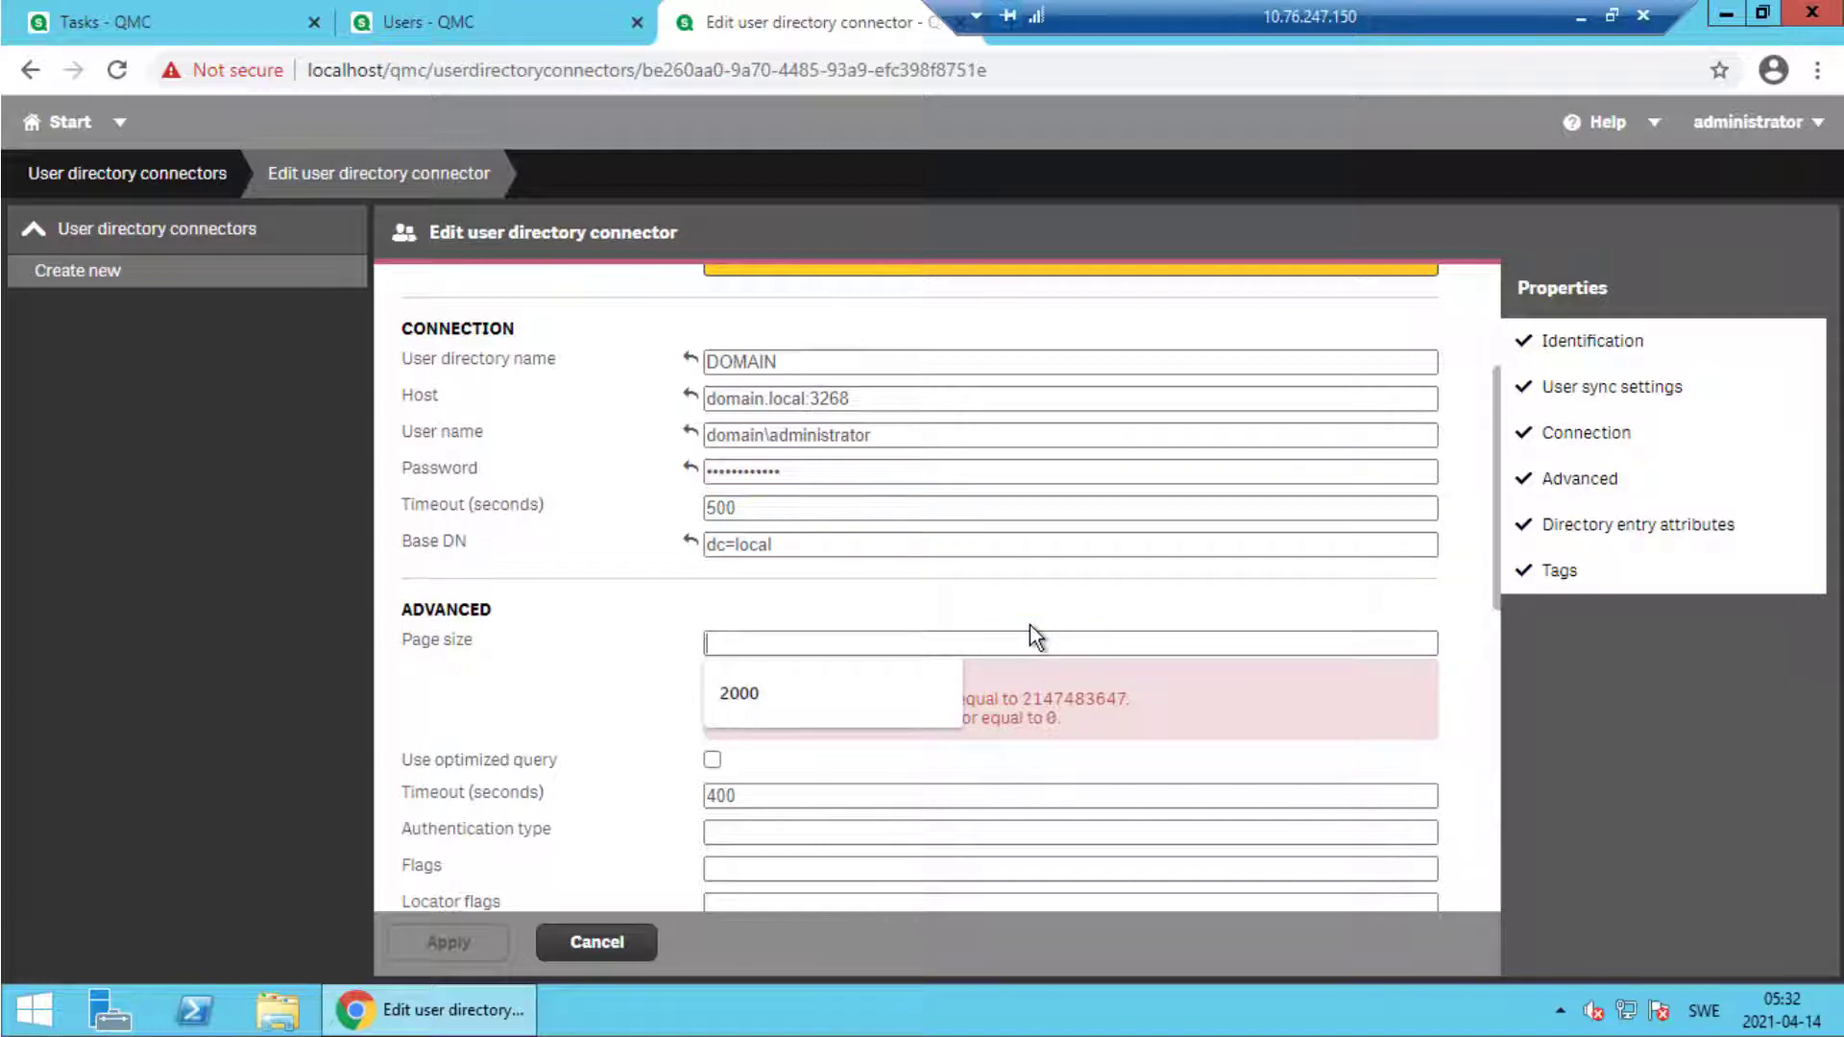
pyautogui.write('2000')
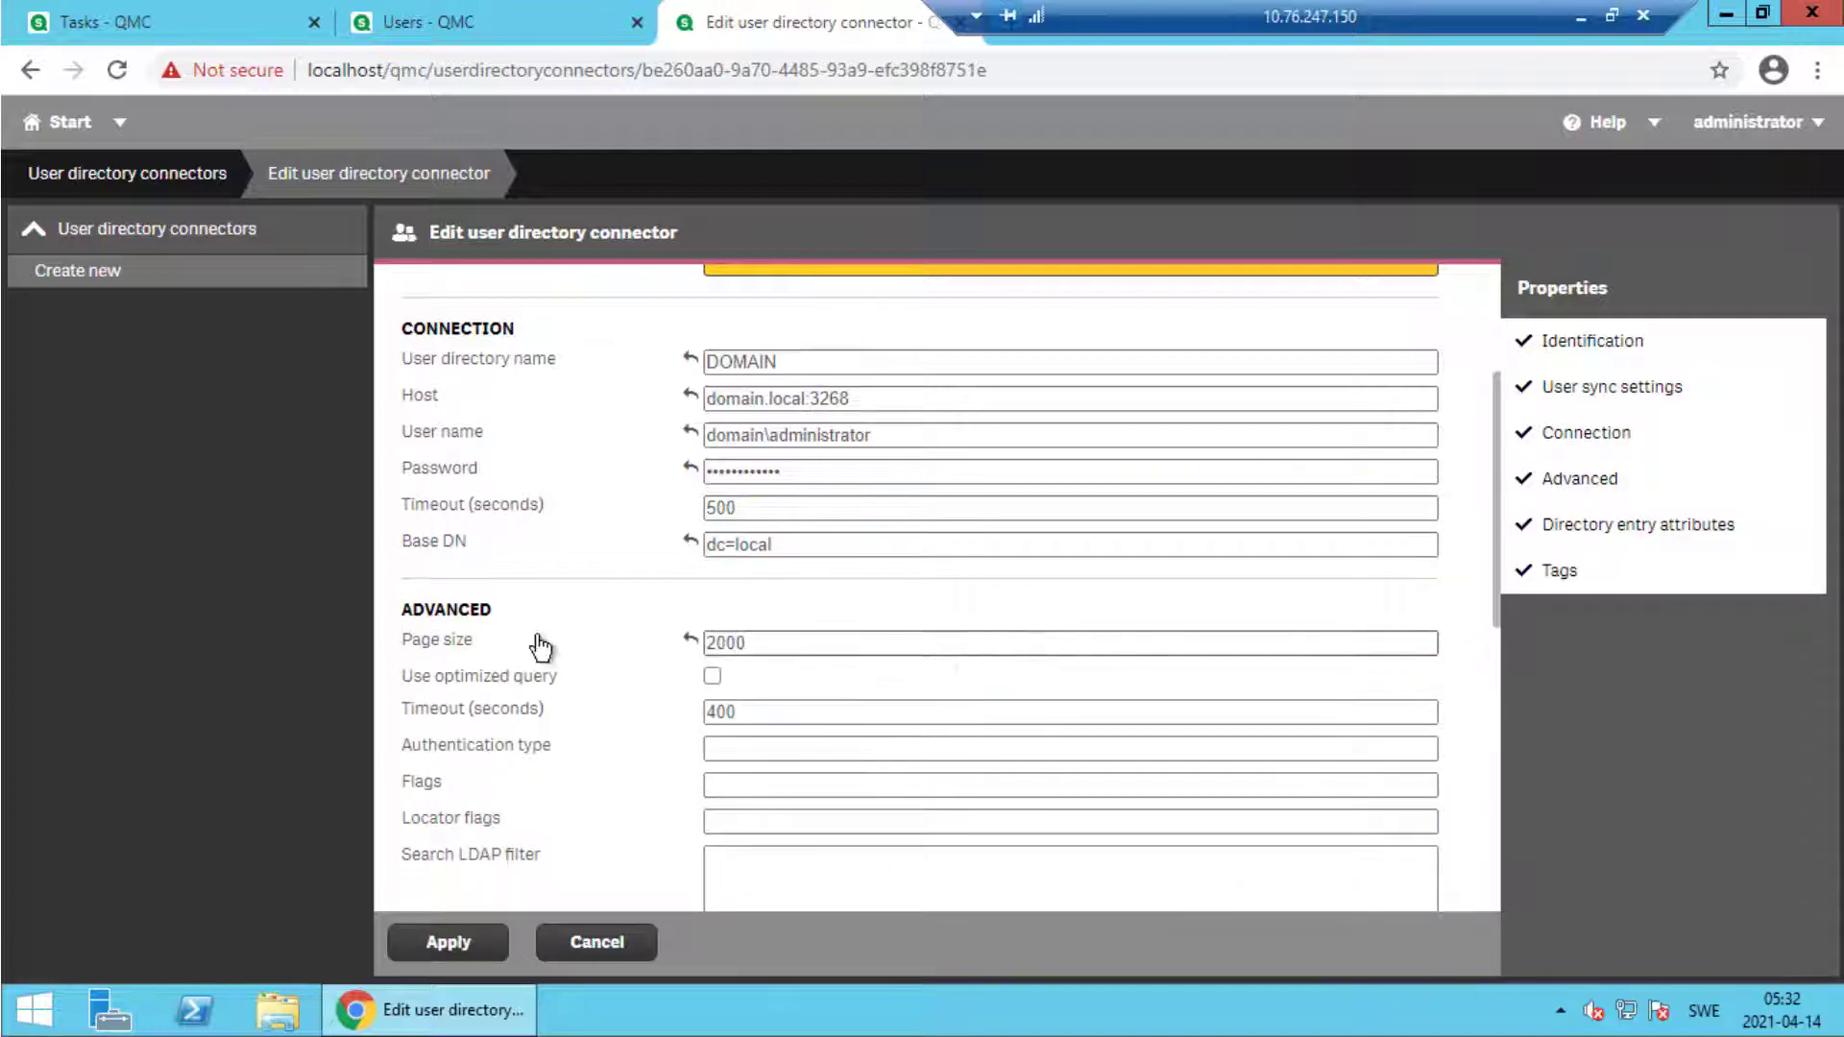
pyautogui.scroll(-1, 600, 647)
pyautogui.click(800, 734)
pyautogui.write('(&(objectCategory=person)(objectClass=user)(|(memberOf=CN=Qlik_Sense_Users,CN=Users,DC=domain,DC=local)))')
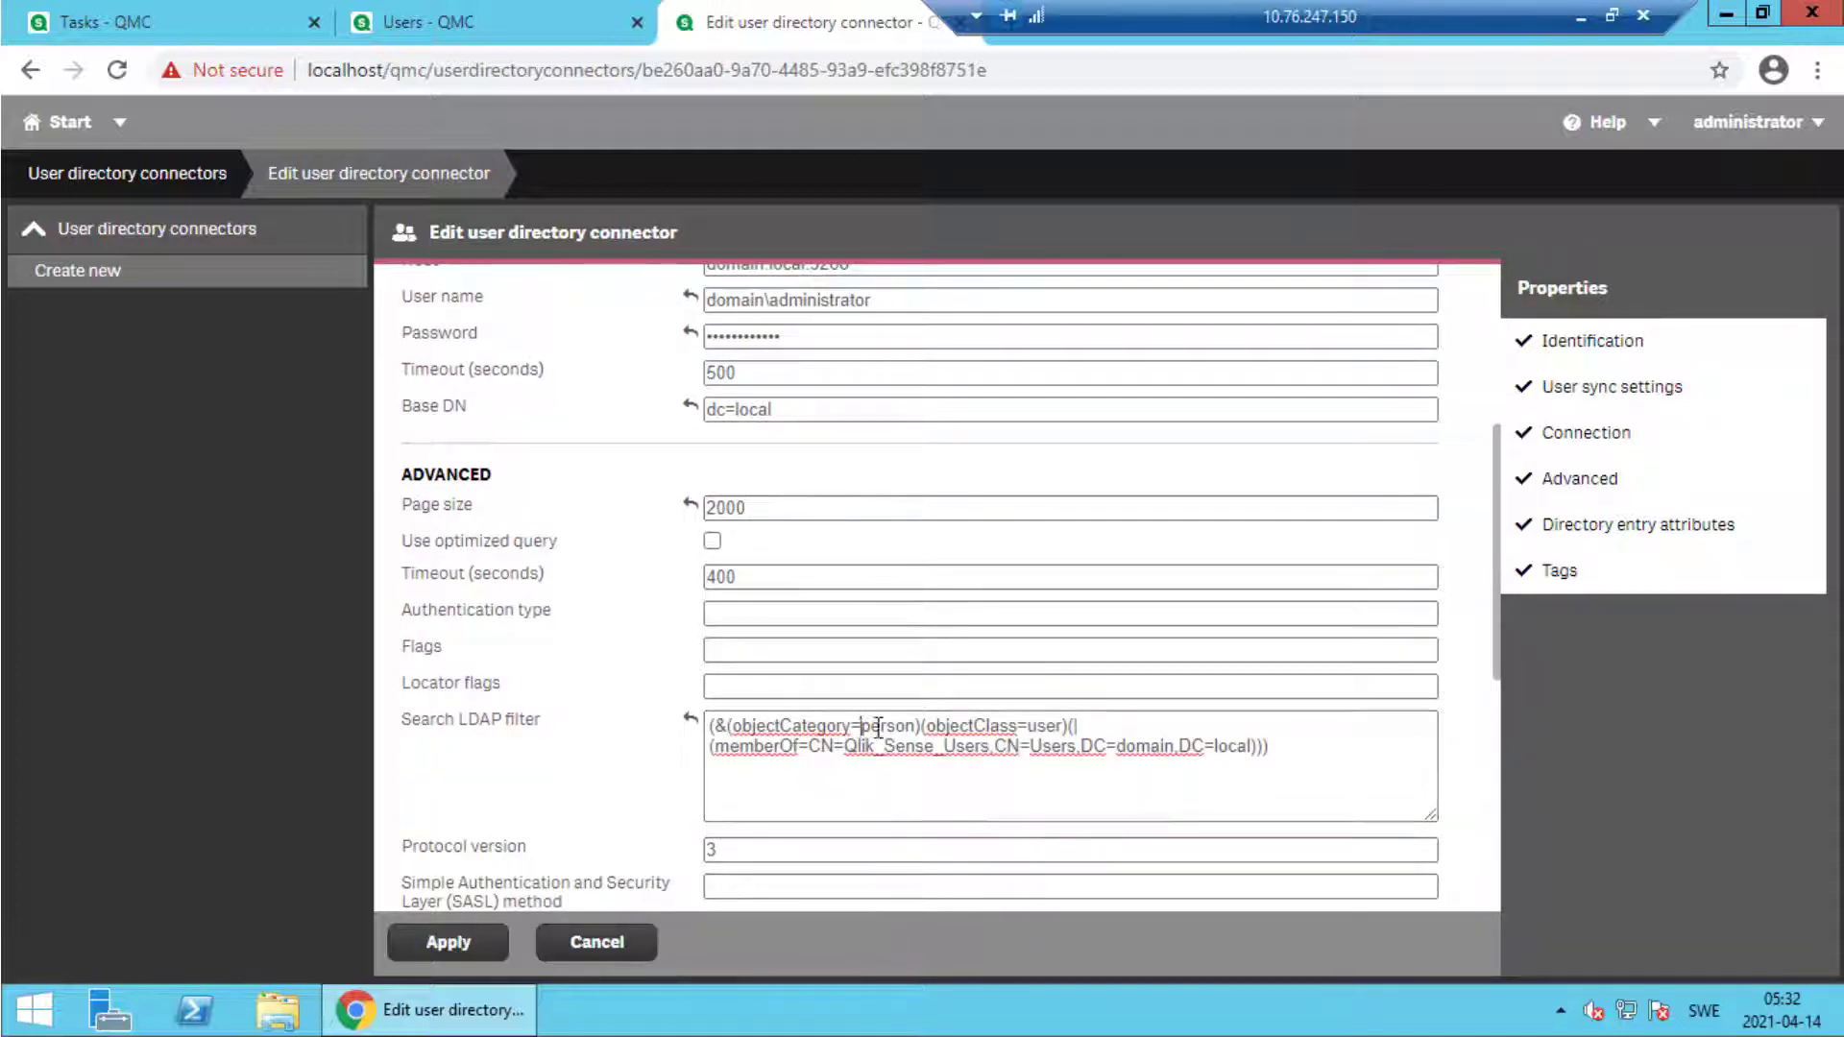
pyautogui.moveTo(860, 727); pyautogui.dragTo(908, 727)
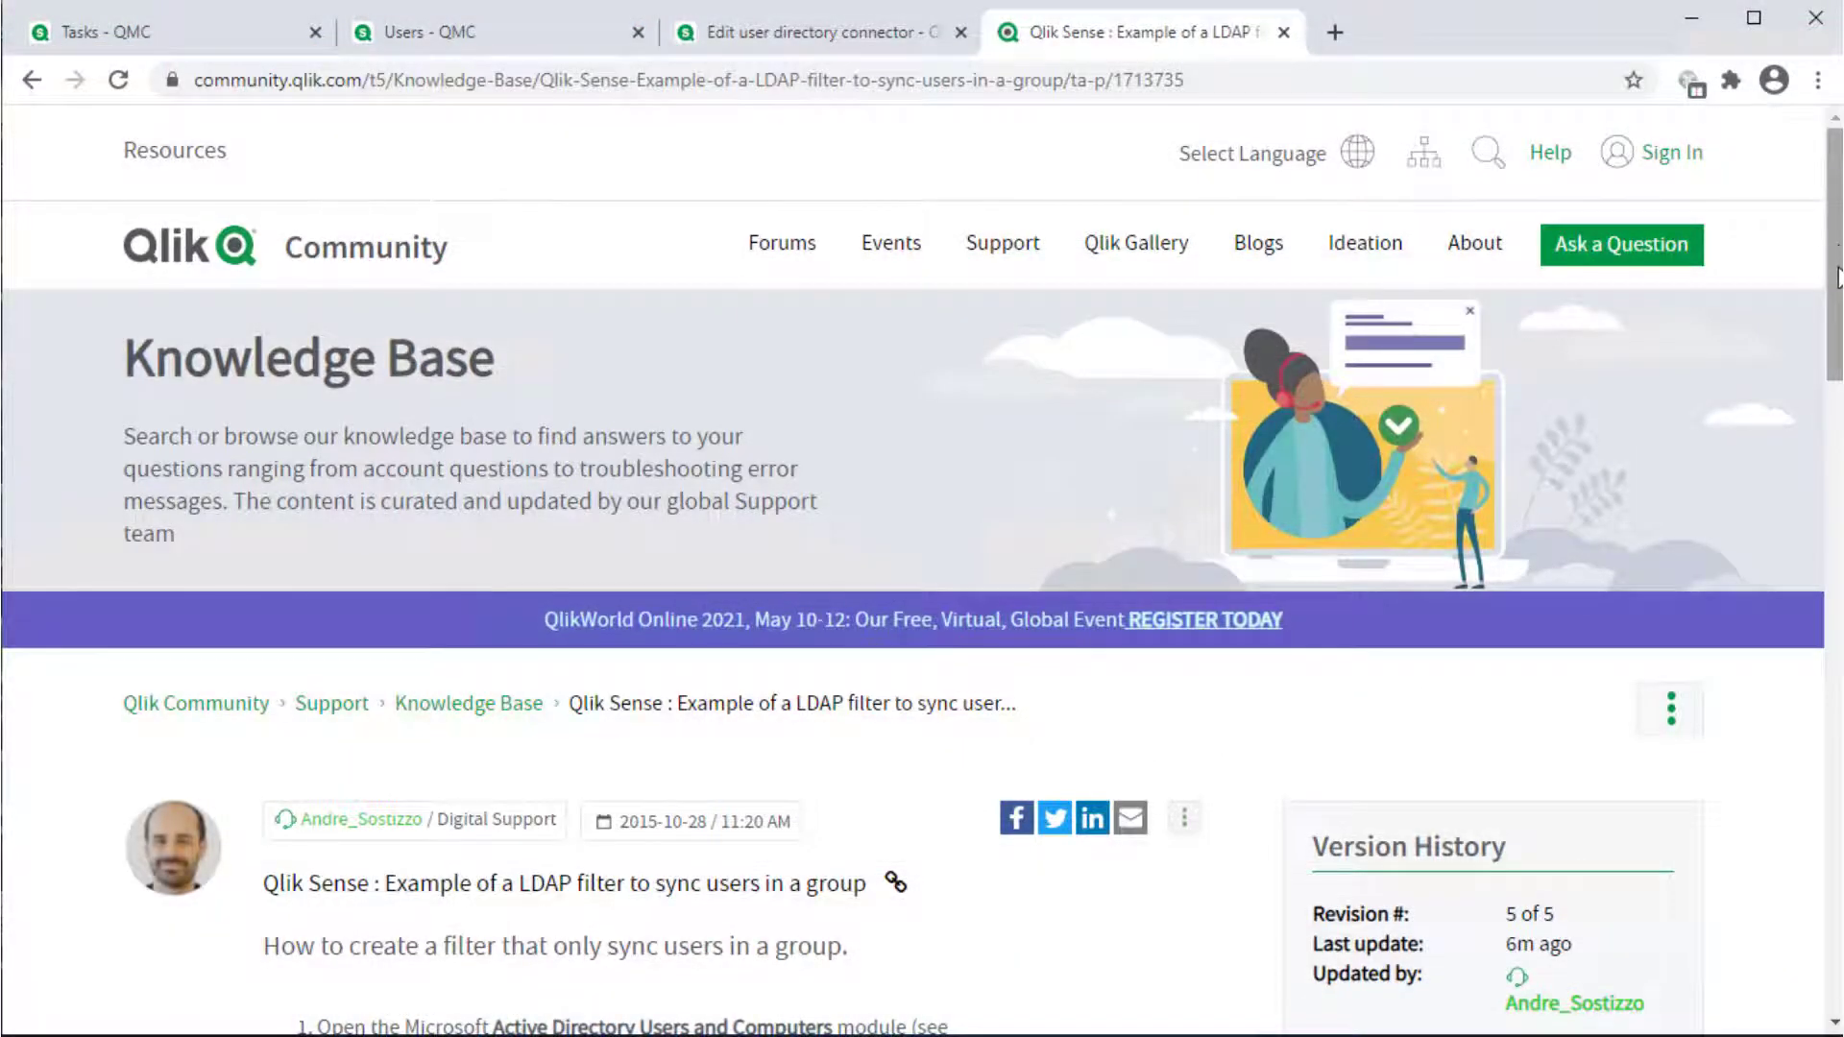
pyautogui.moveTo(1836, 282); pyautogui.dragTo(1835, 402)
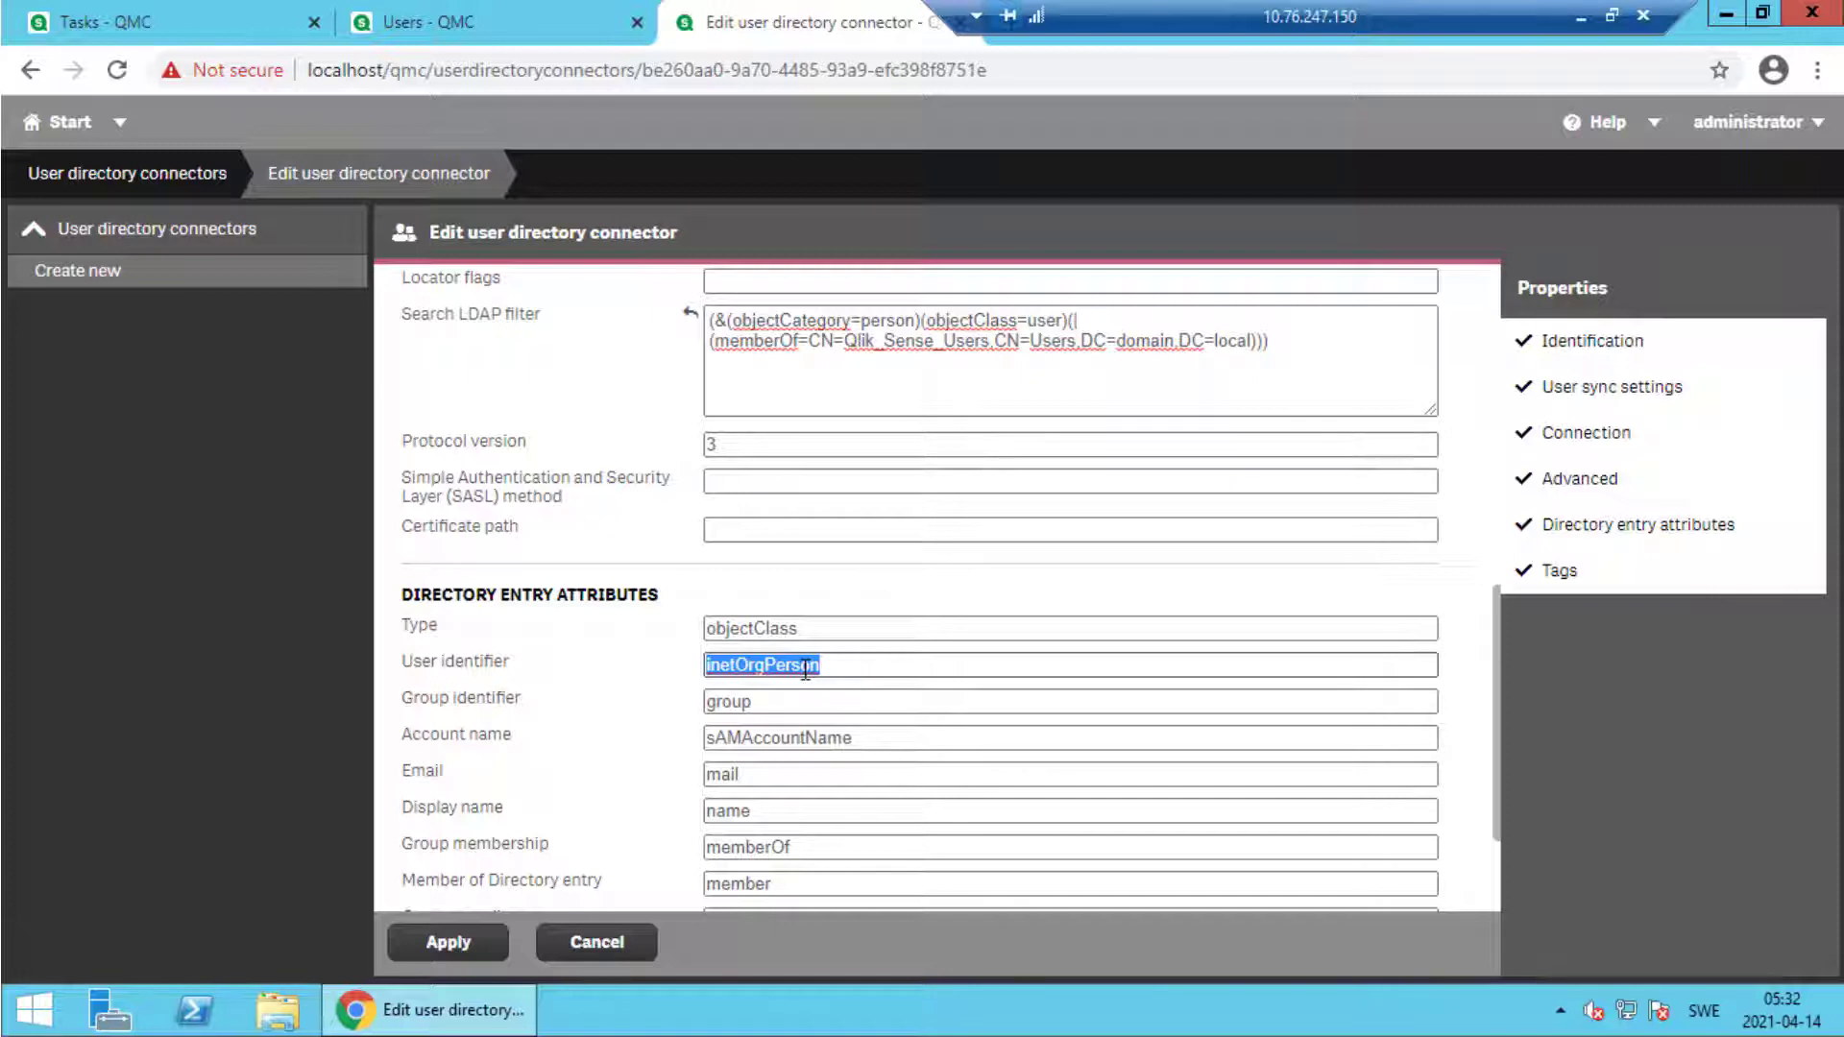
pyautogui.write('person')
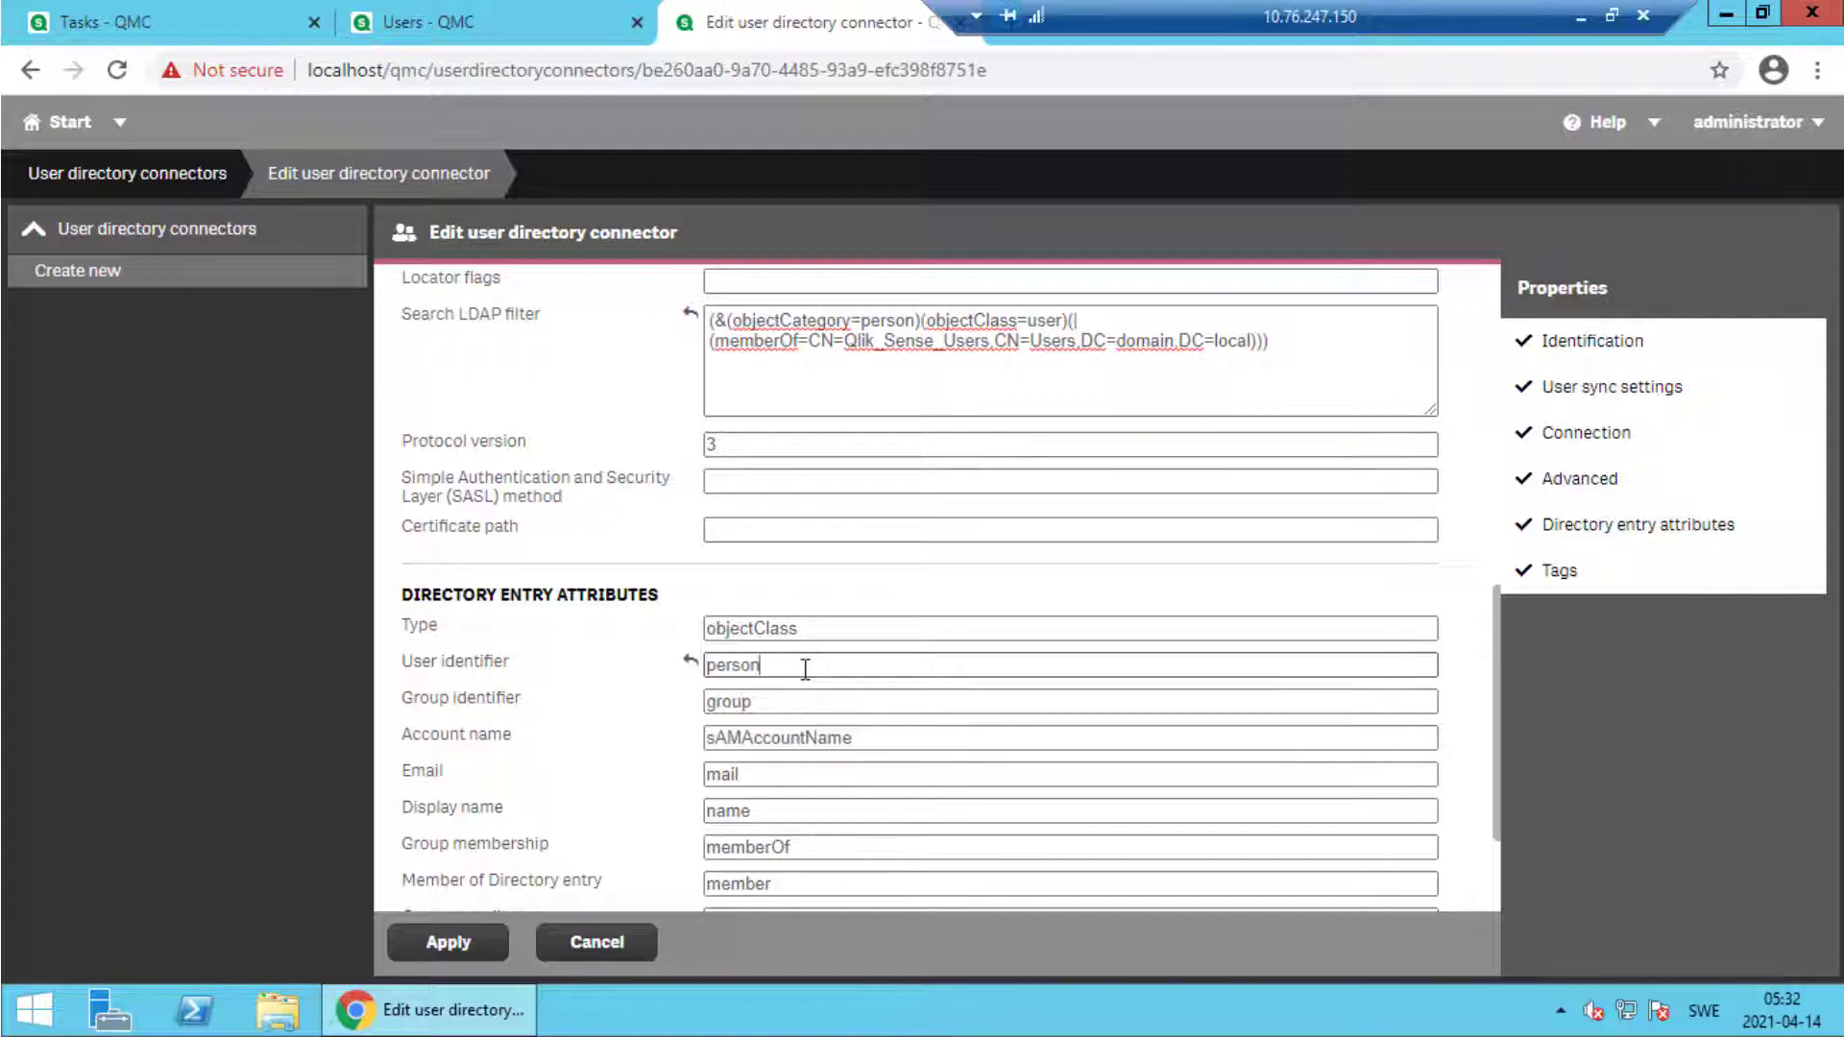
# - Apply and sync the DOMAIN connector, then refresh Users to see the imported User1–User3 and dc2user1–dc2user3
pyautogui.click(448, 943)
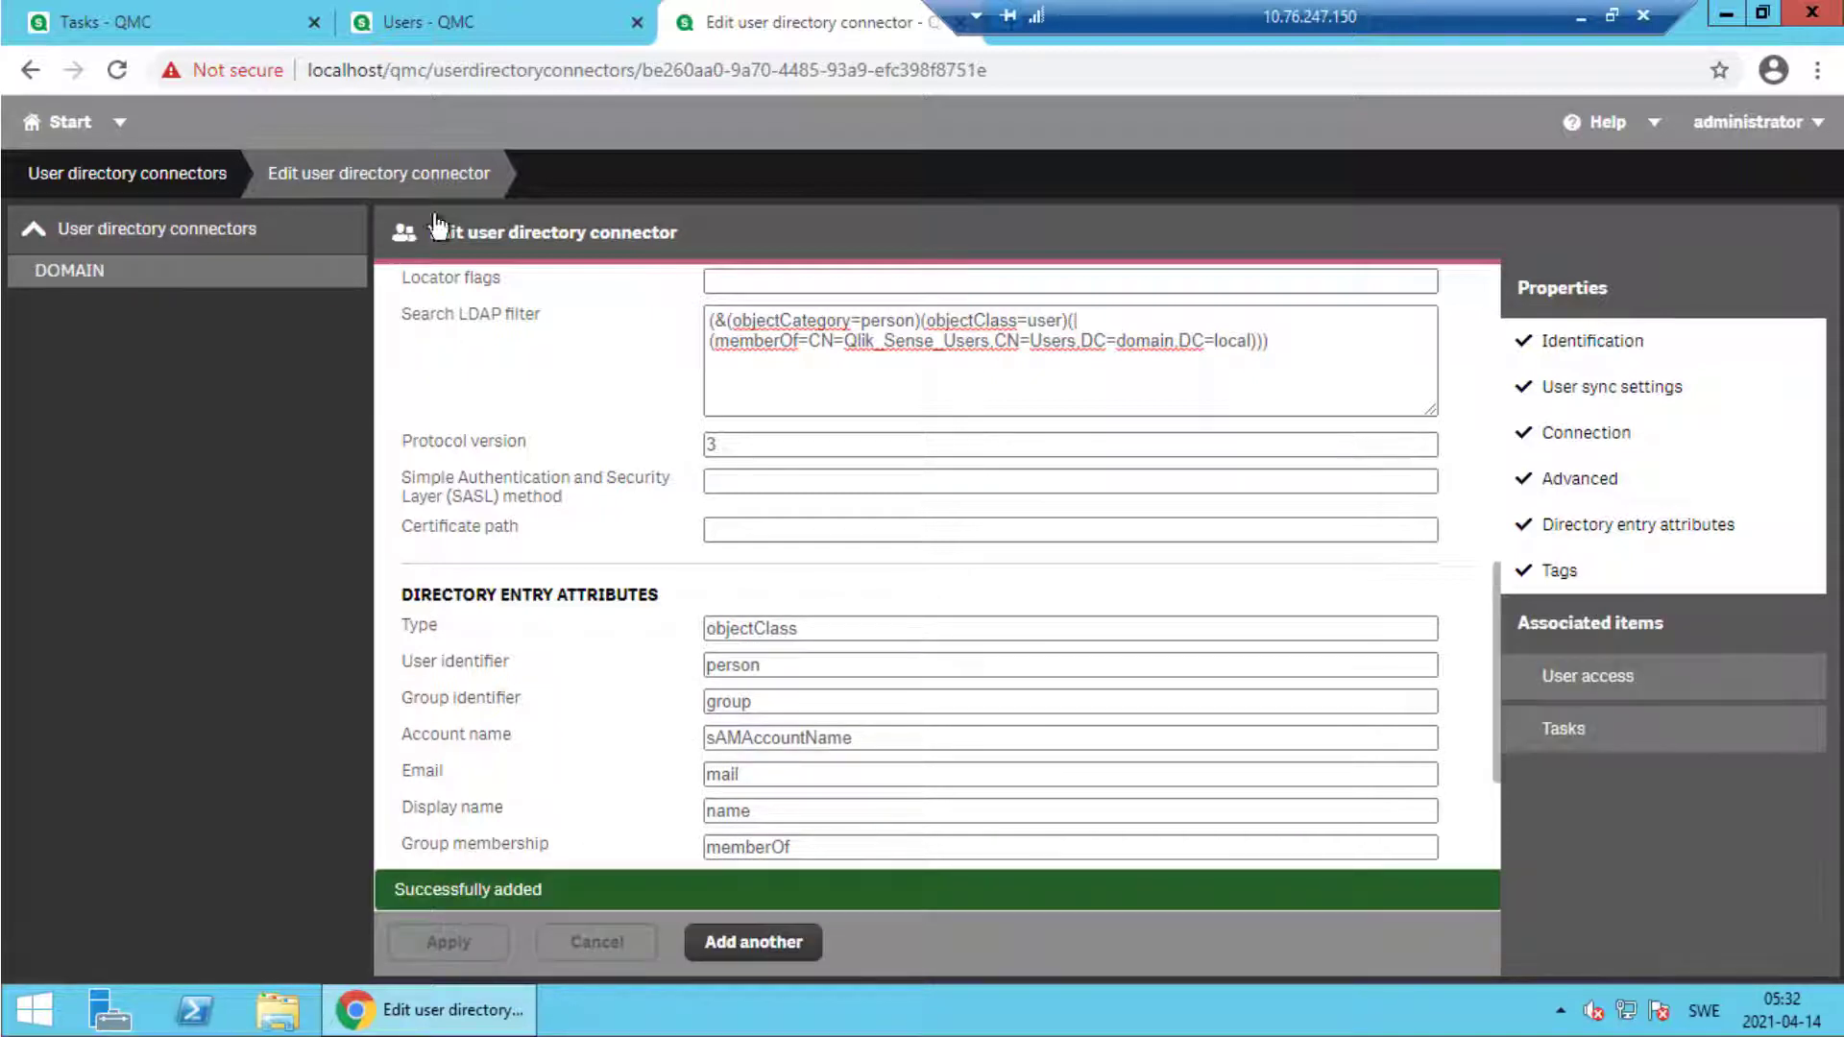
pyautogui.click(126, 173)
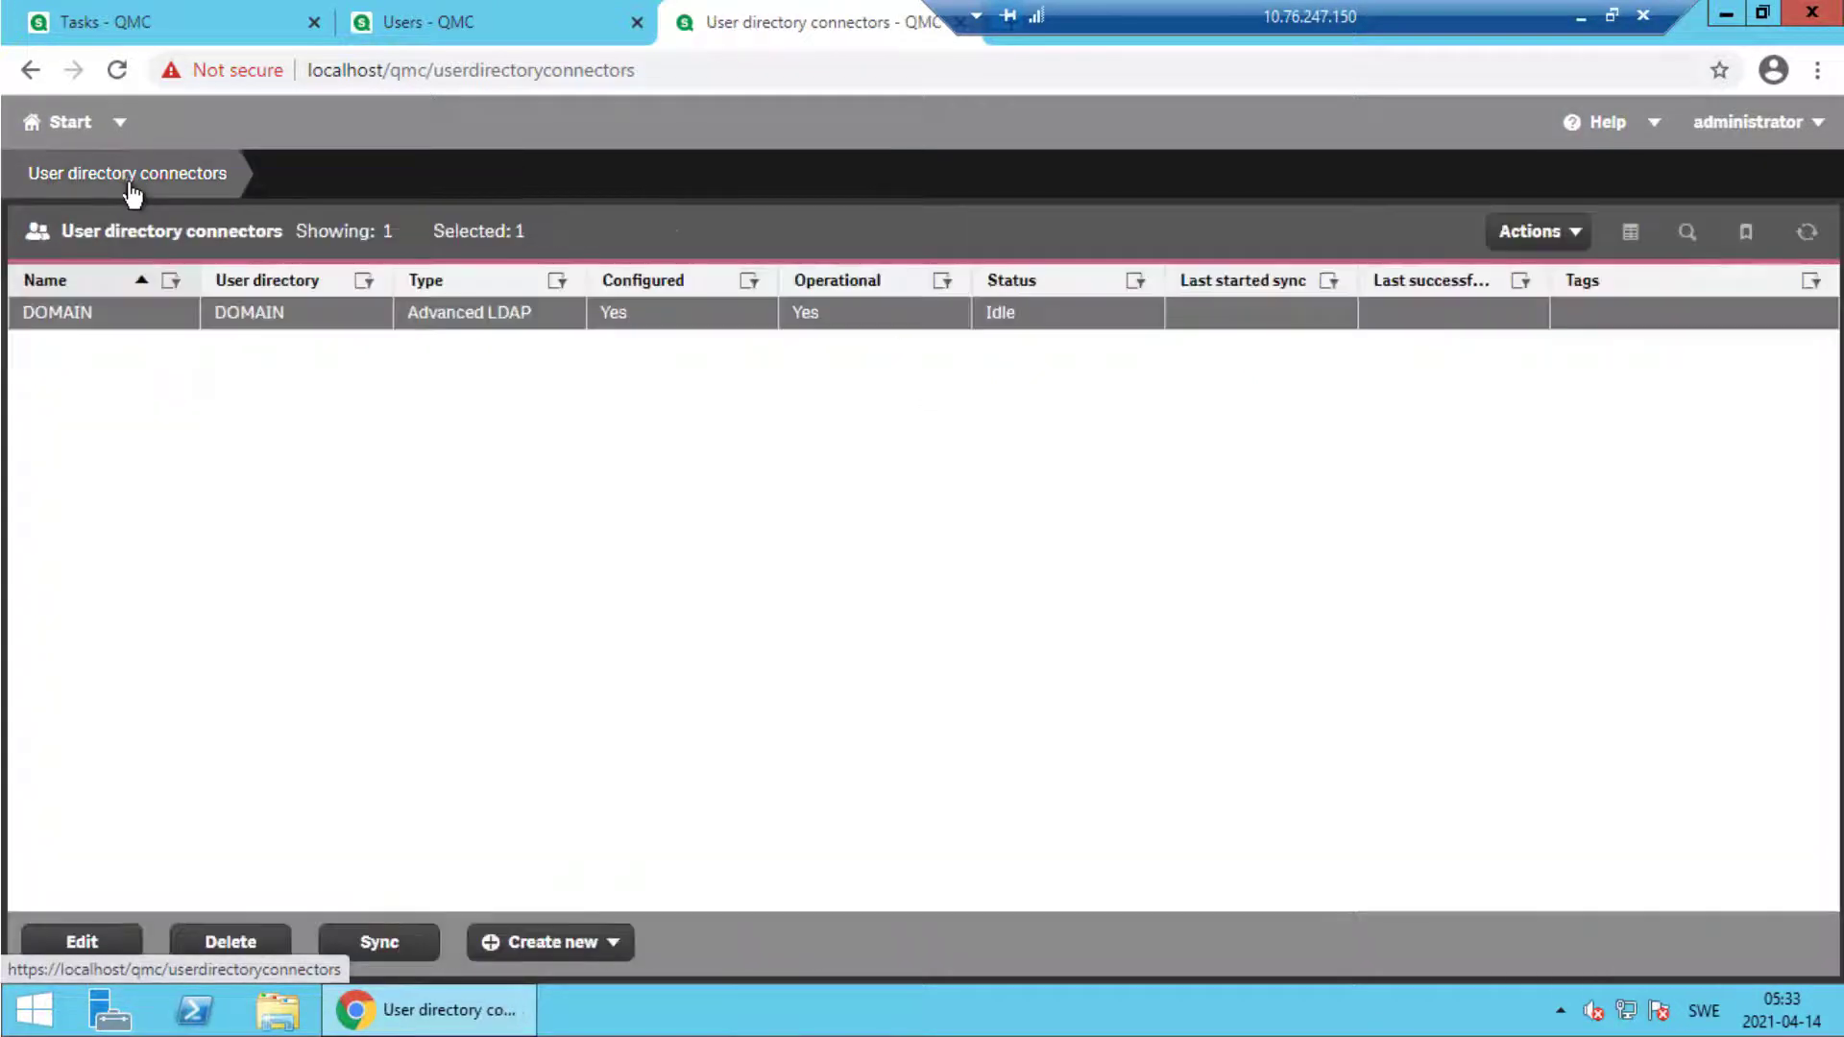
pyautogui.click(380, 942)
pyautogui.click(431, 21)
pyautogui.click(1807, 231)
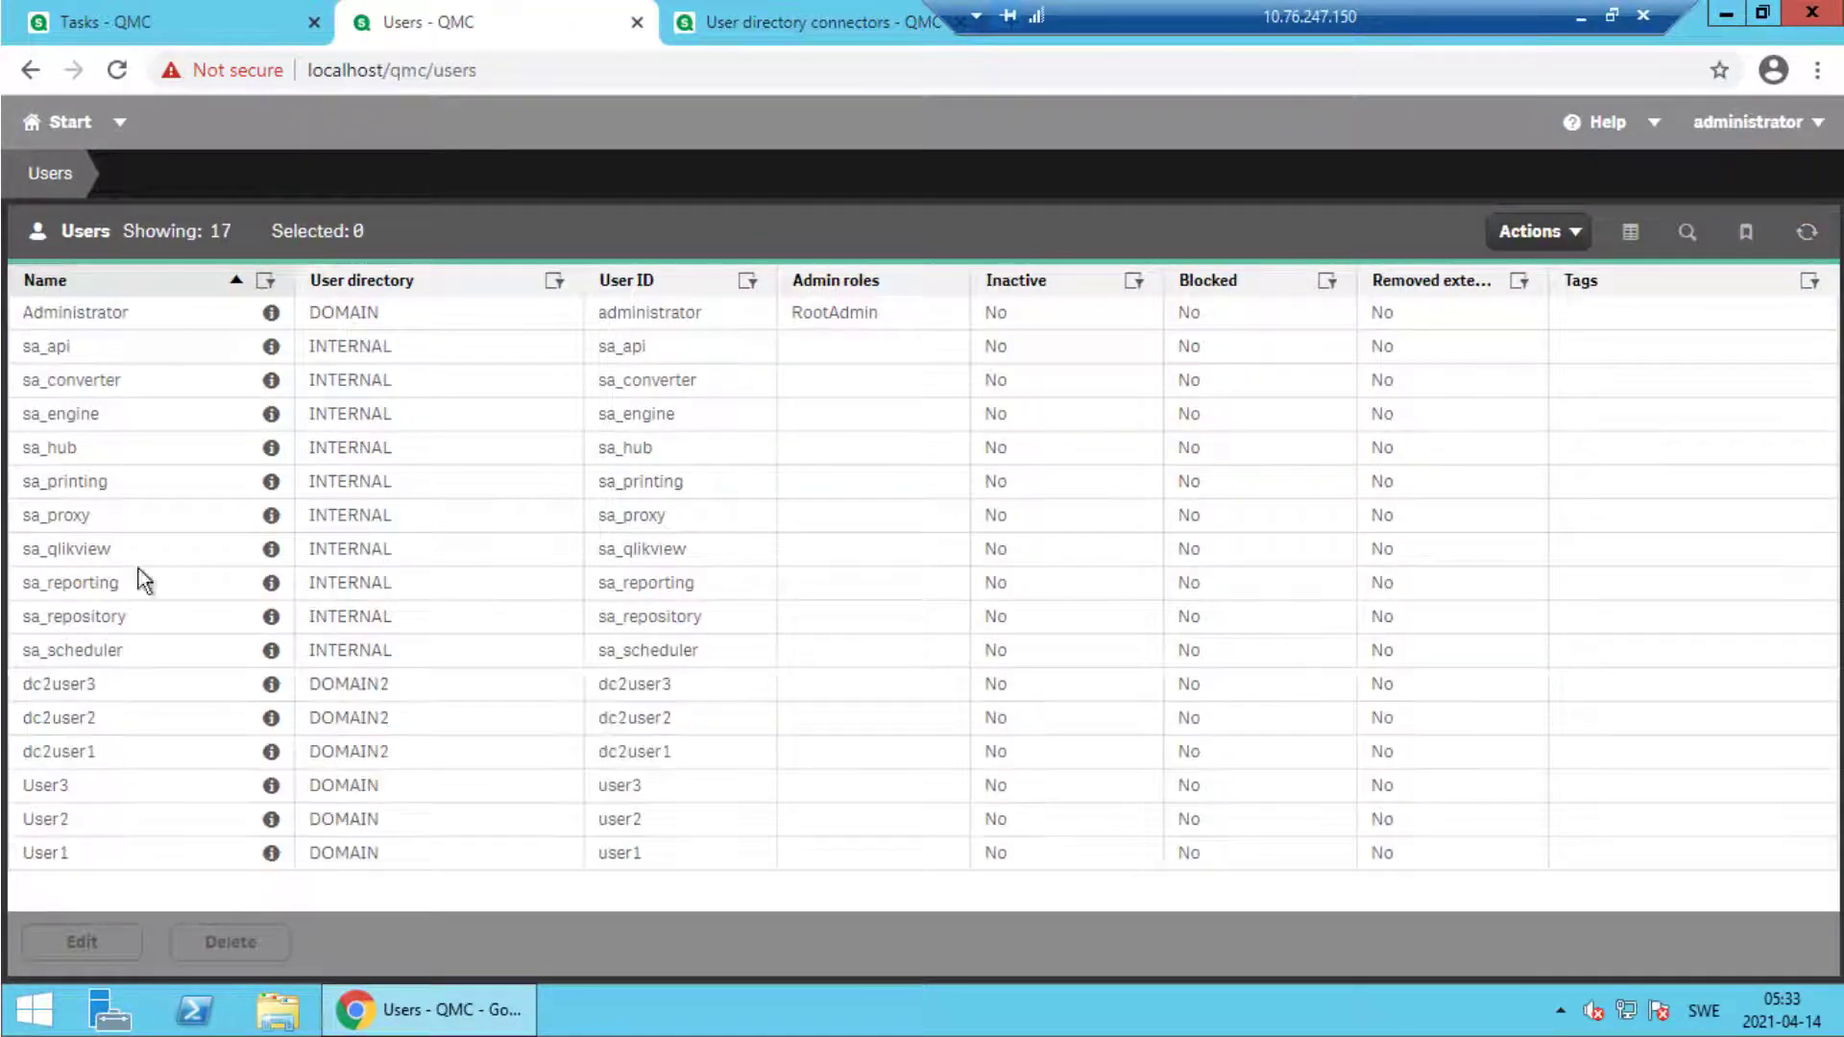
pyautogui.moveTo(242, 687); pyautogui.dragTo(410, 855)
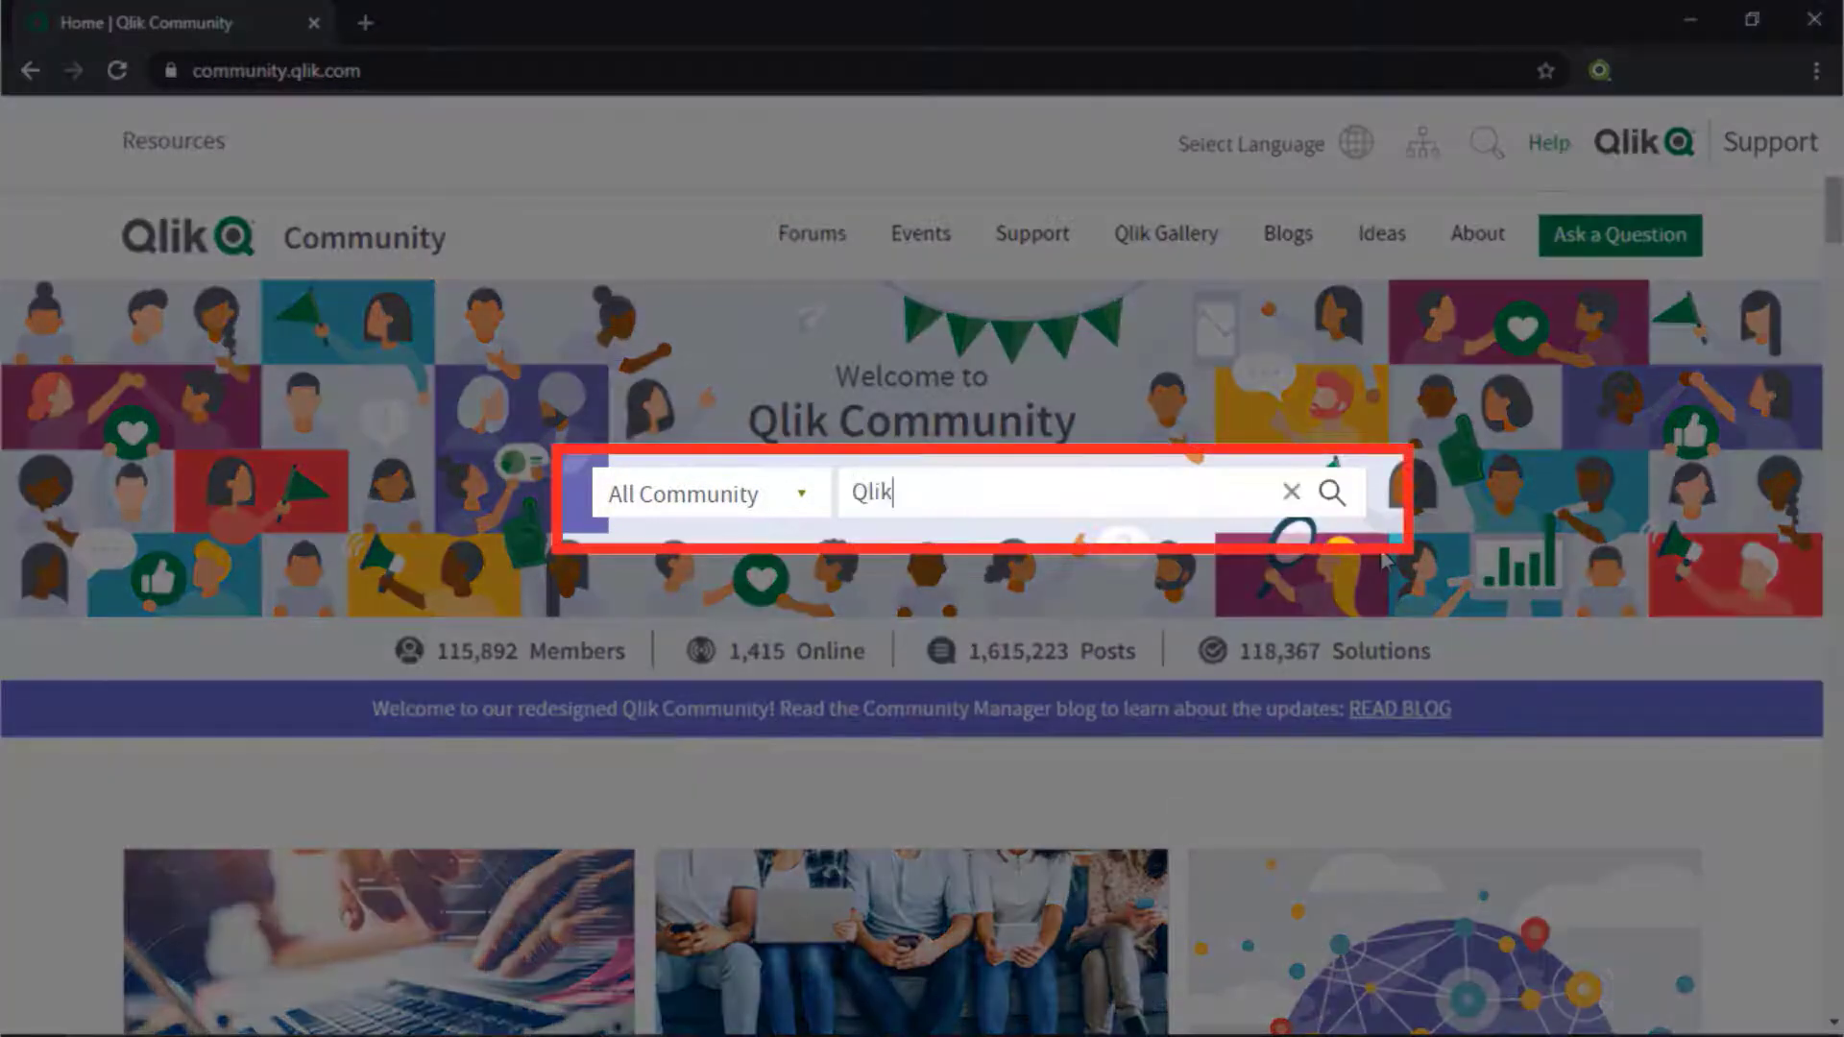
pyautogui.write('Sense Log Files')
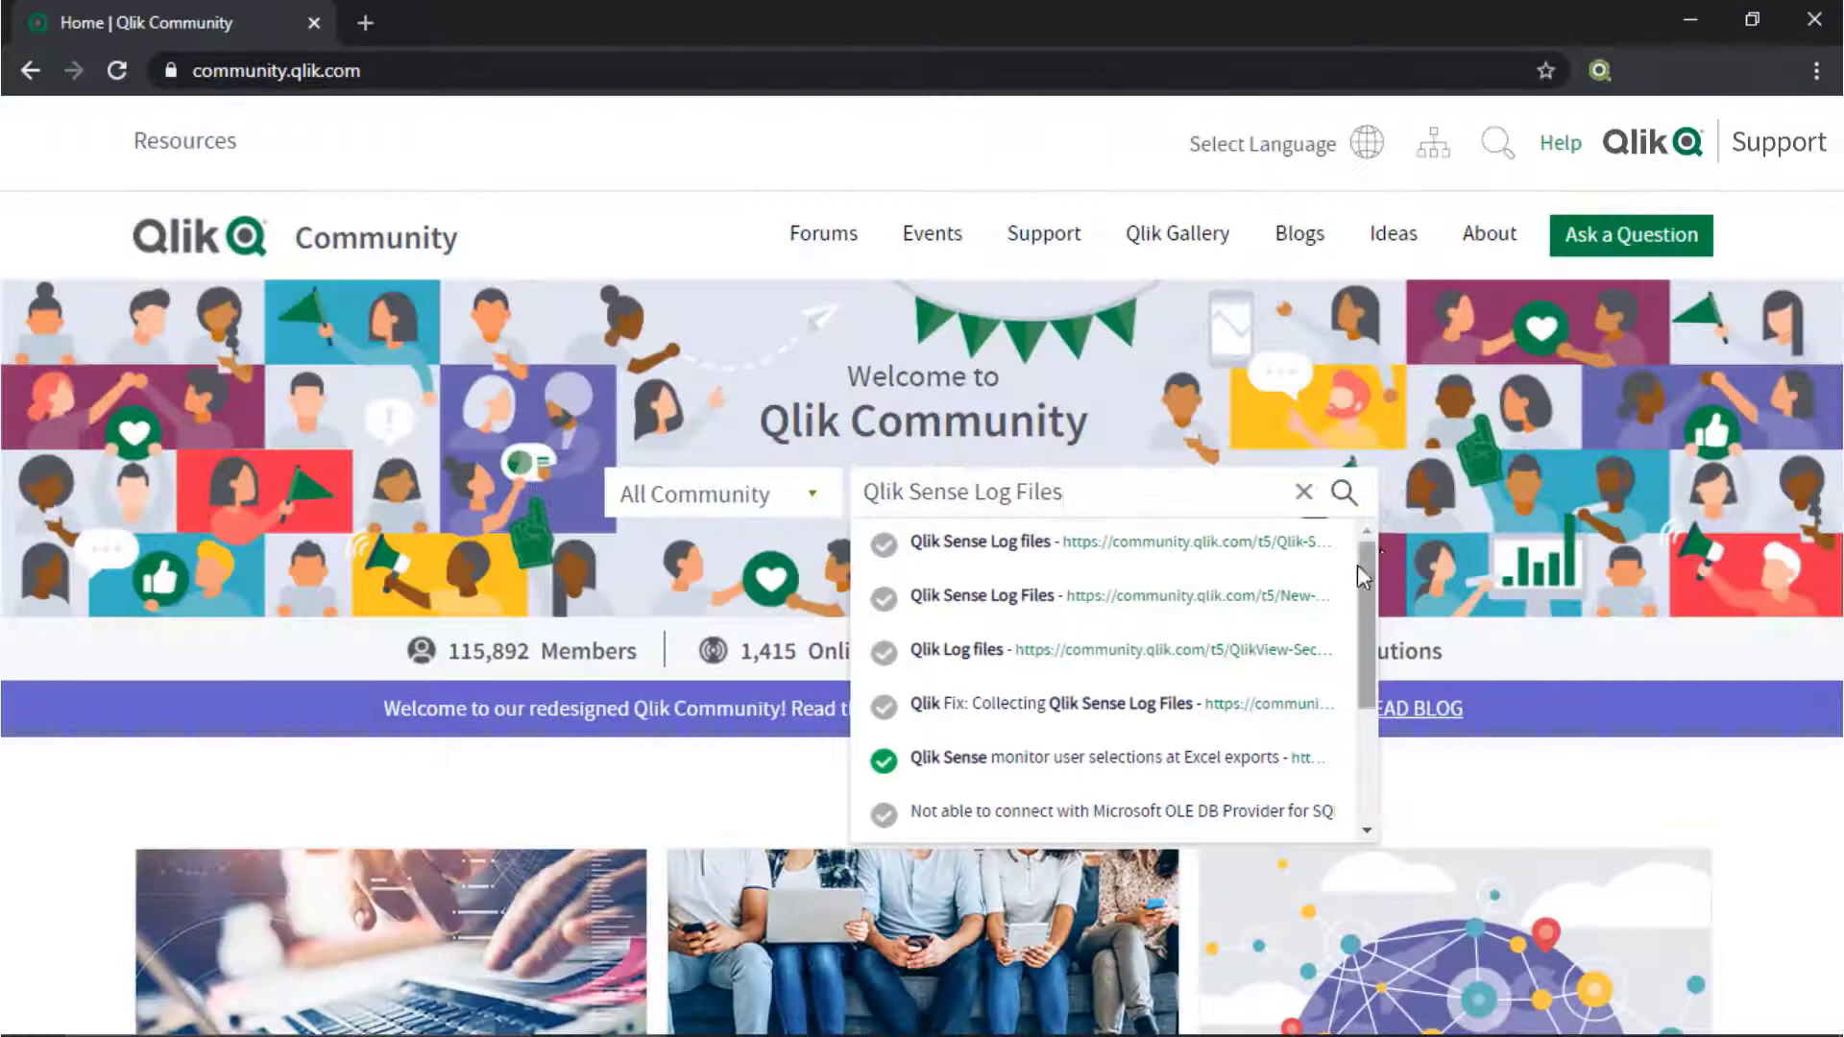
# - Search 'Qlik Sense Log Files', browse its Knowledge, Qlik Help, Community and YouTube results, then open the Support Updates Blog
pyautogui.press('Return')
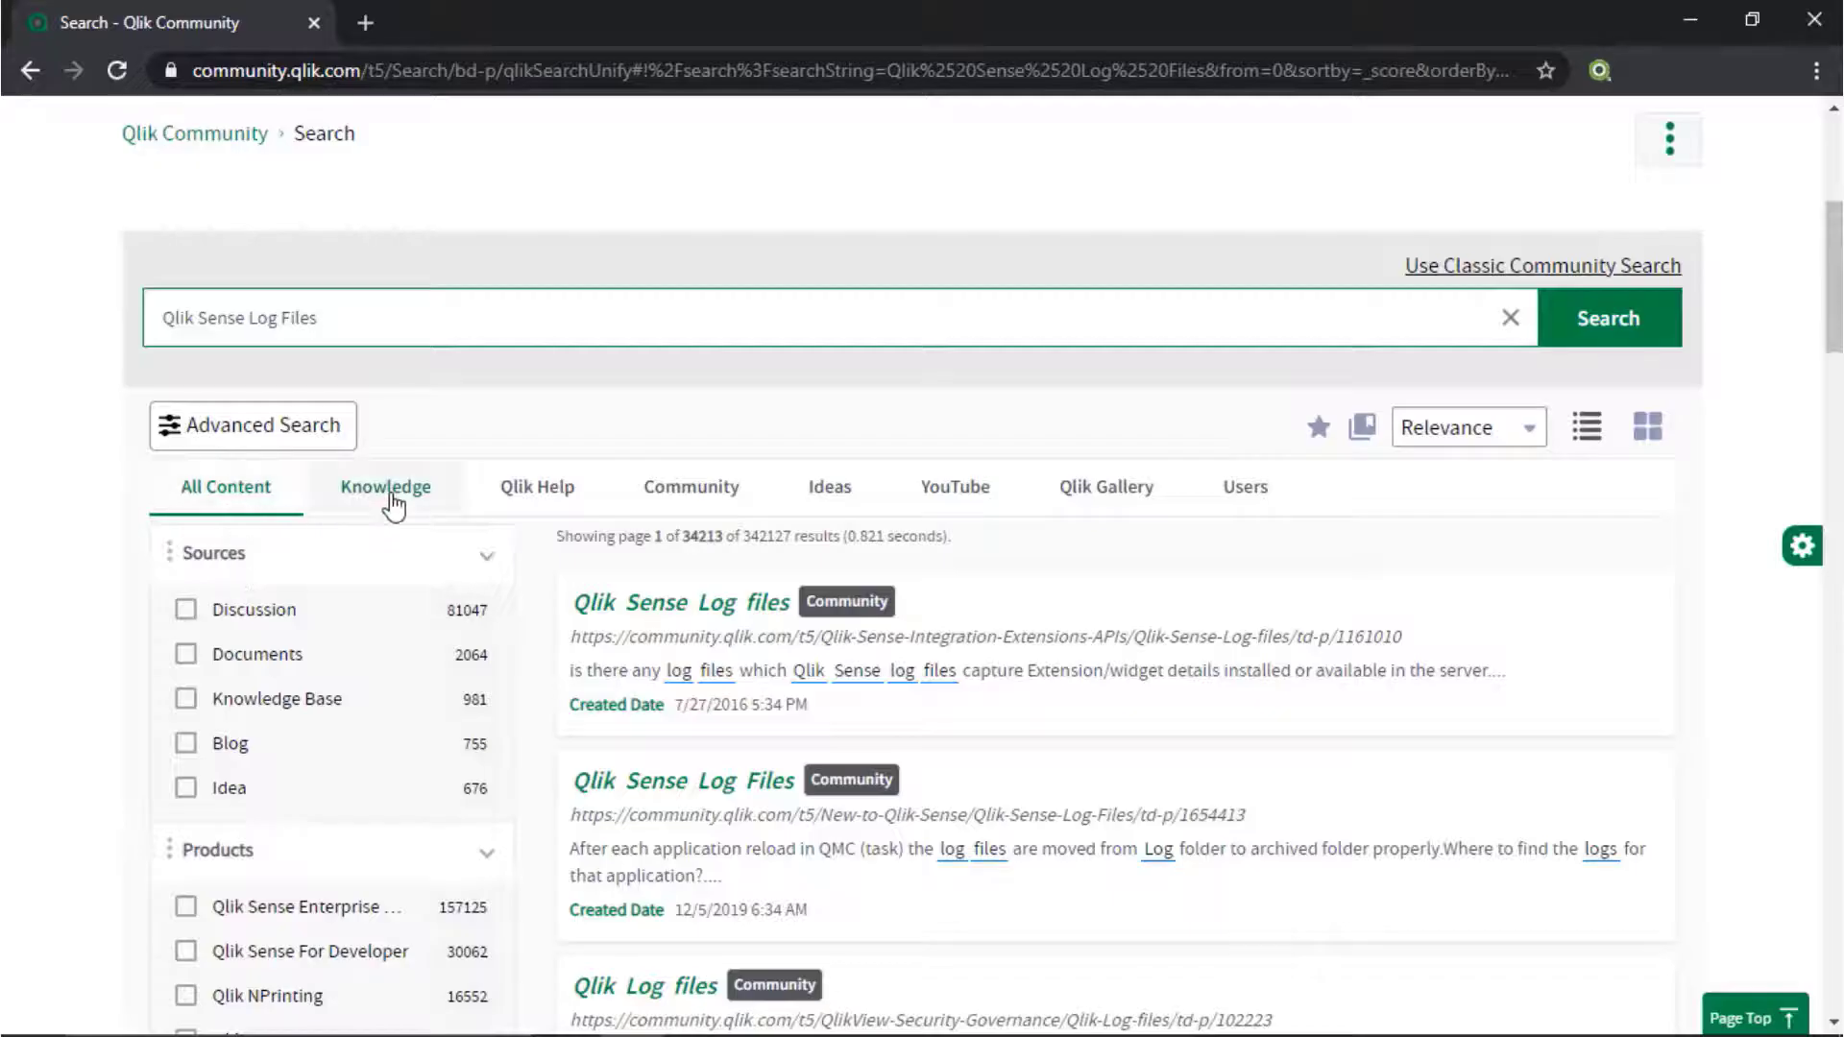
pyautogui.click(385, 488)
pyautogui.click(537, 487)
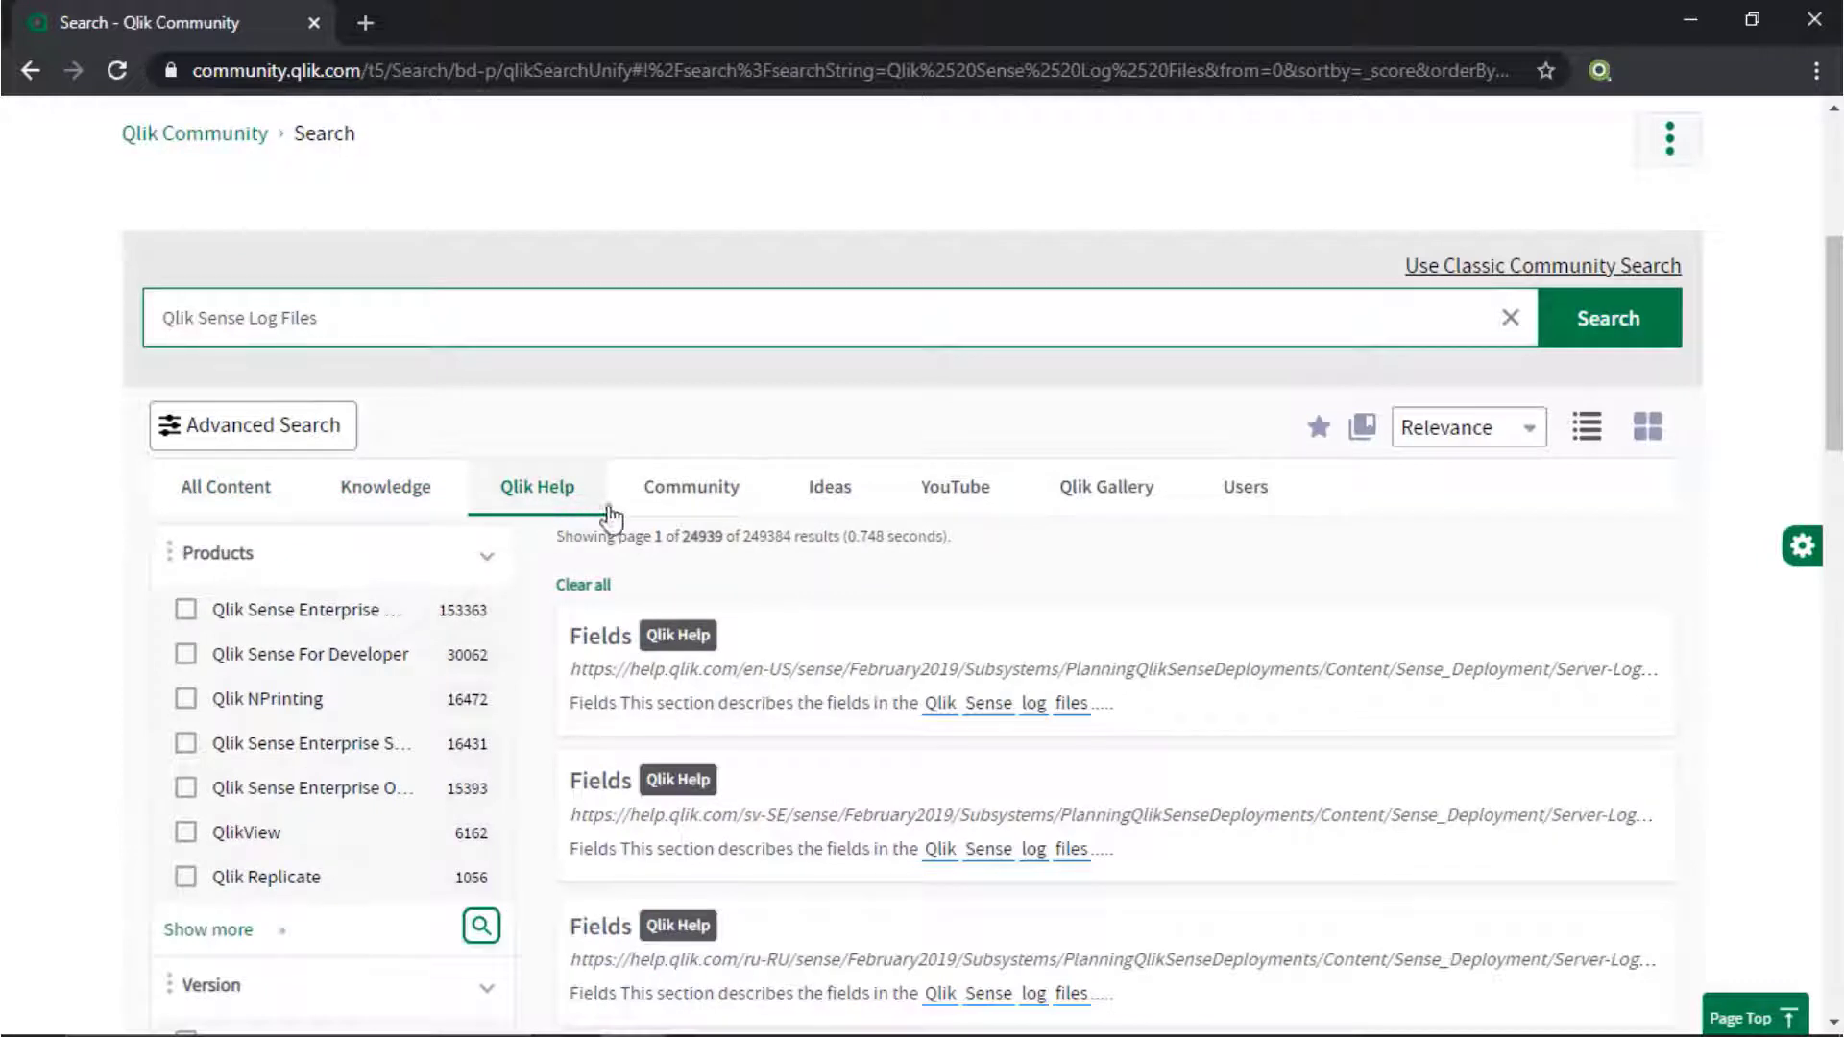
pyautogui.click(691, 488)
pyautogui.click(955, 487)
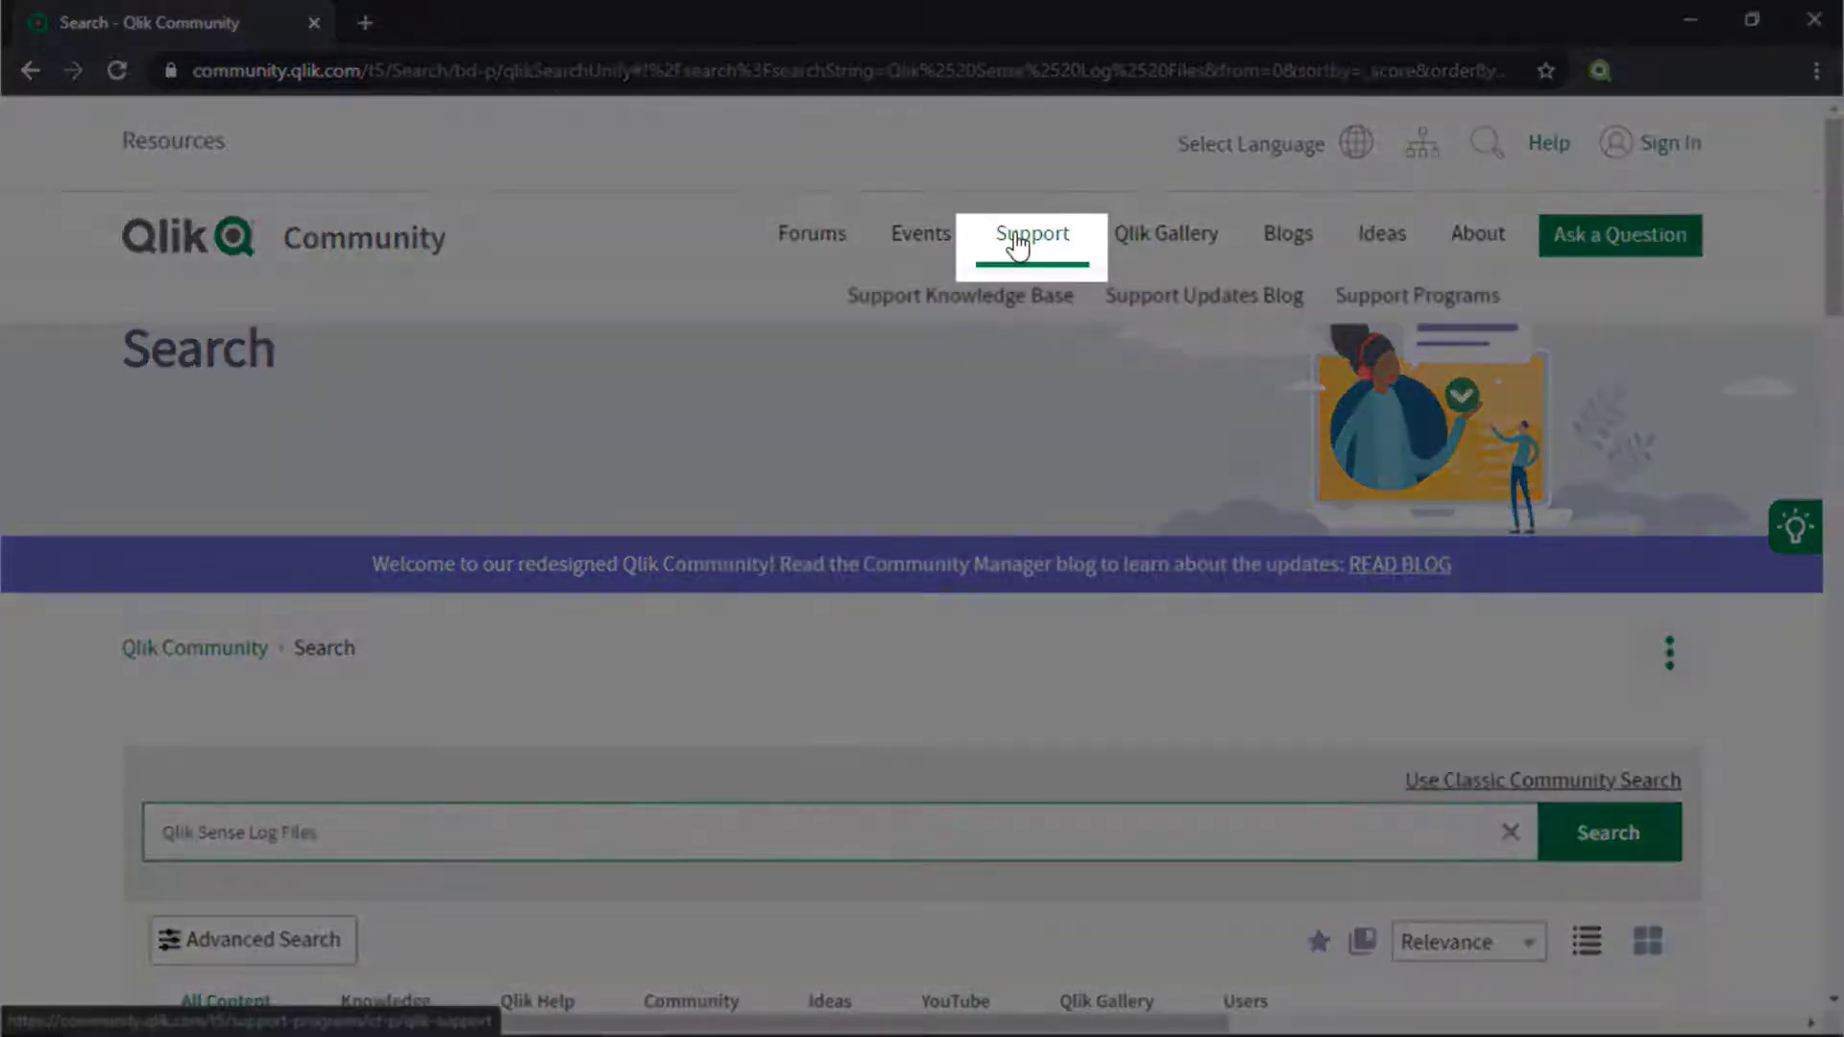
pyautogui.click(1018, 242)
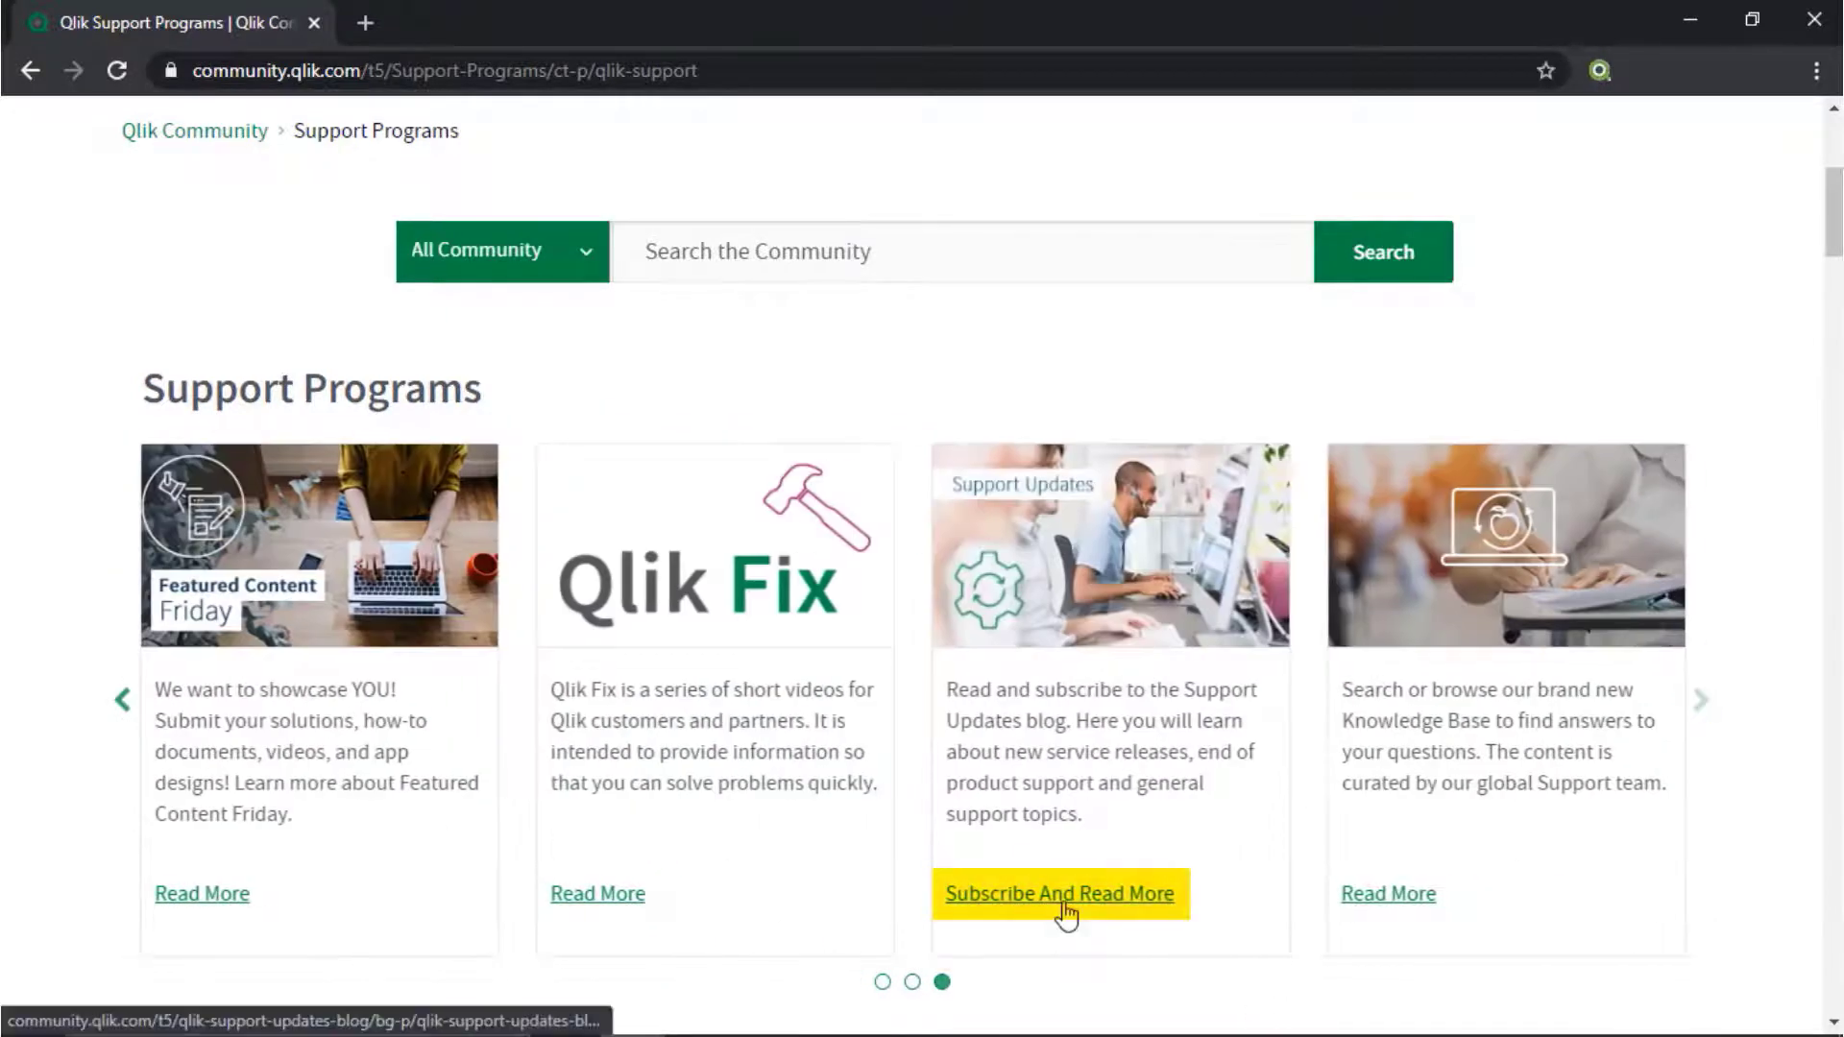
pyautogui.click(1066, 897)
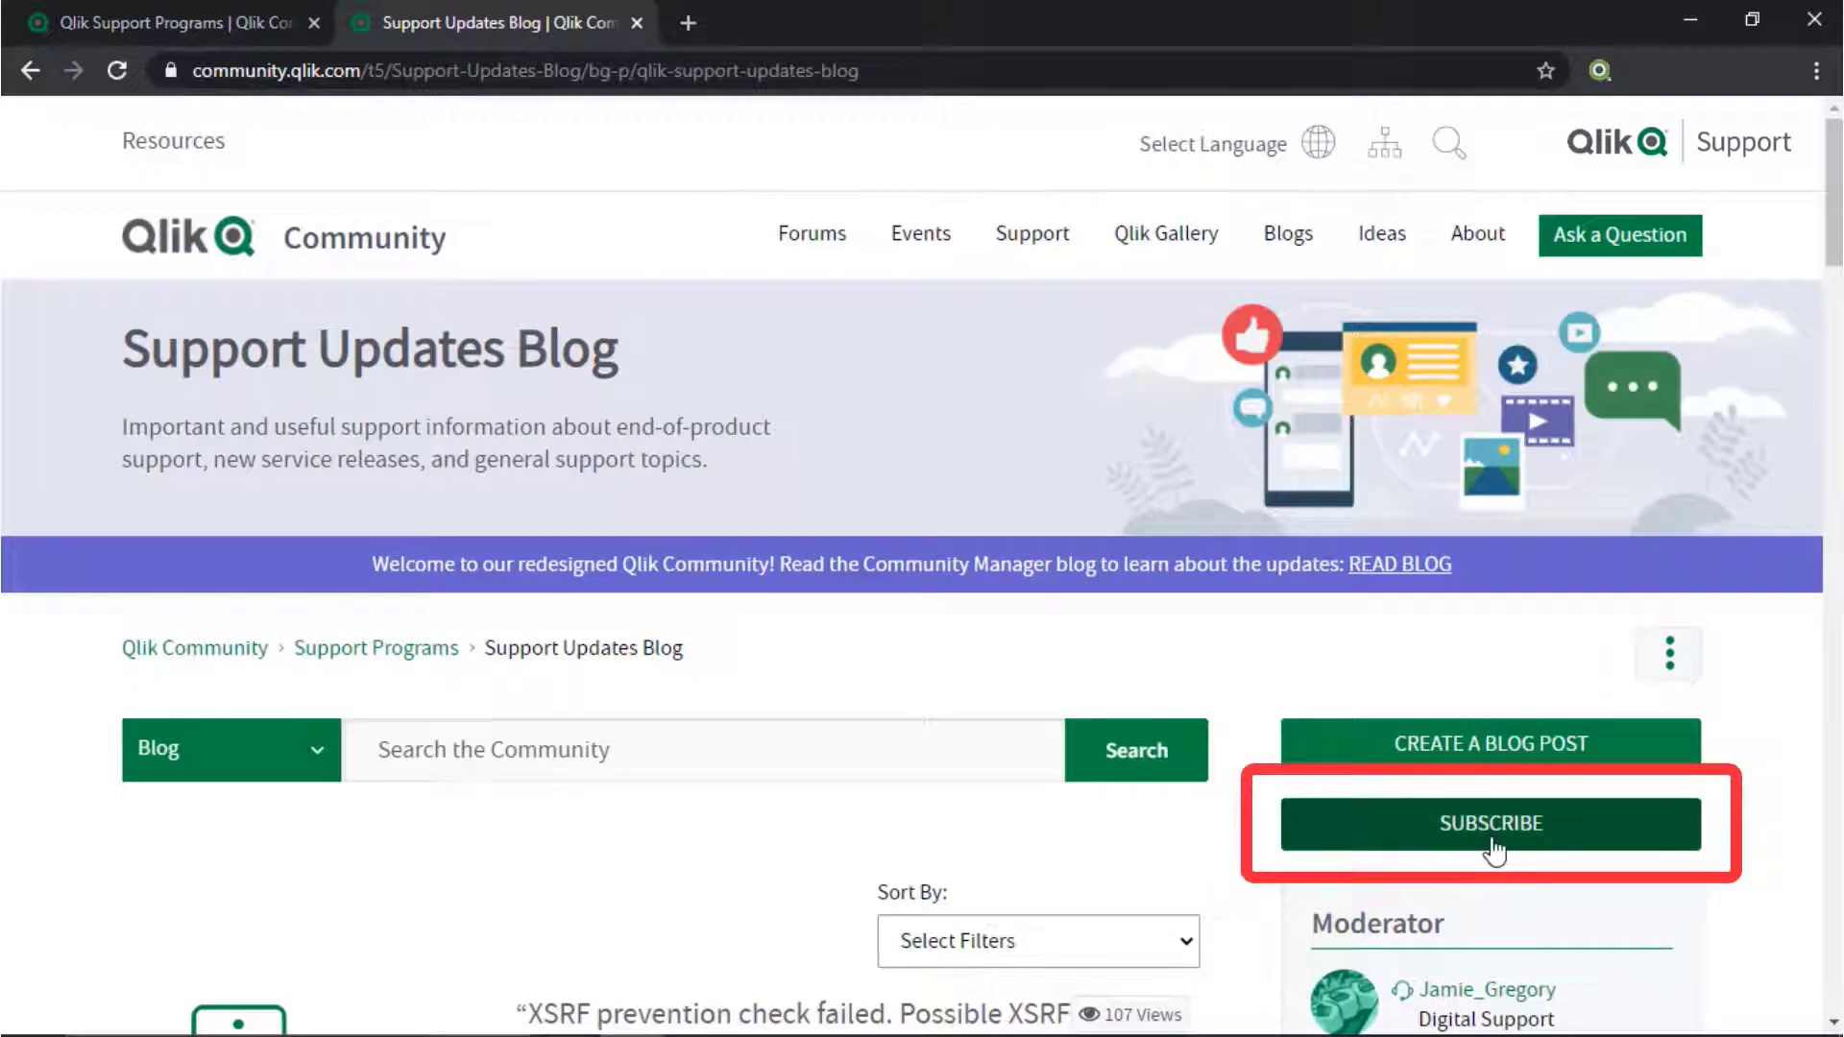